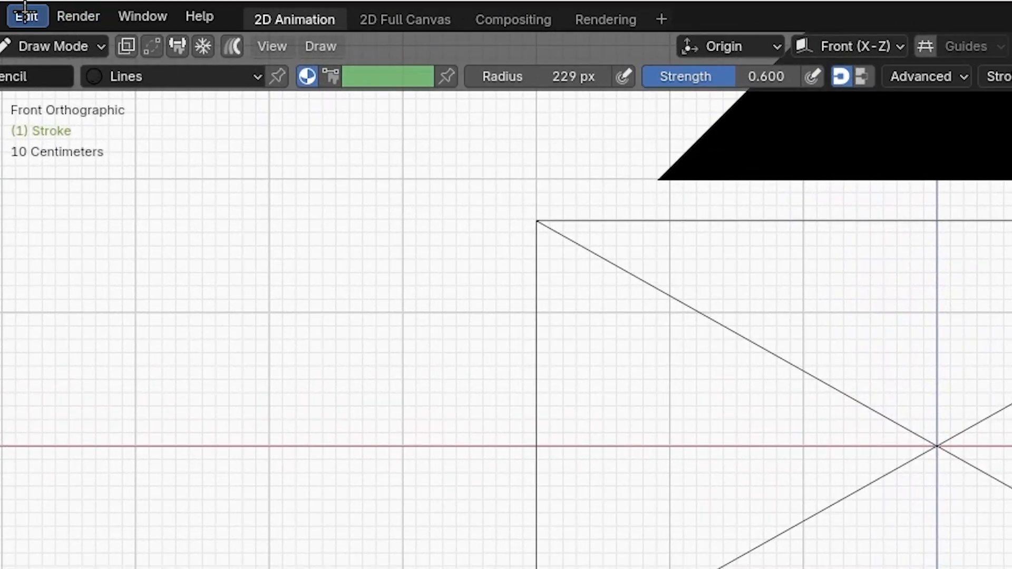
Step: In the keymap preferences, set Middle Mouse Action to Pan after trying Orbit, and enable Tab for Pie Menu
left_click(26, 16)
left_click(122, 323)
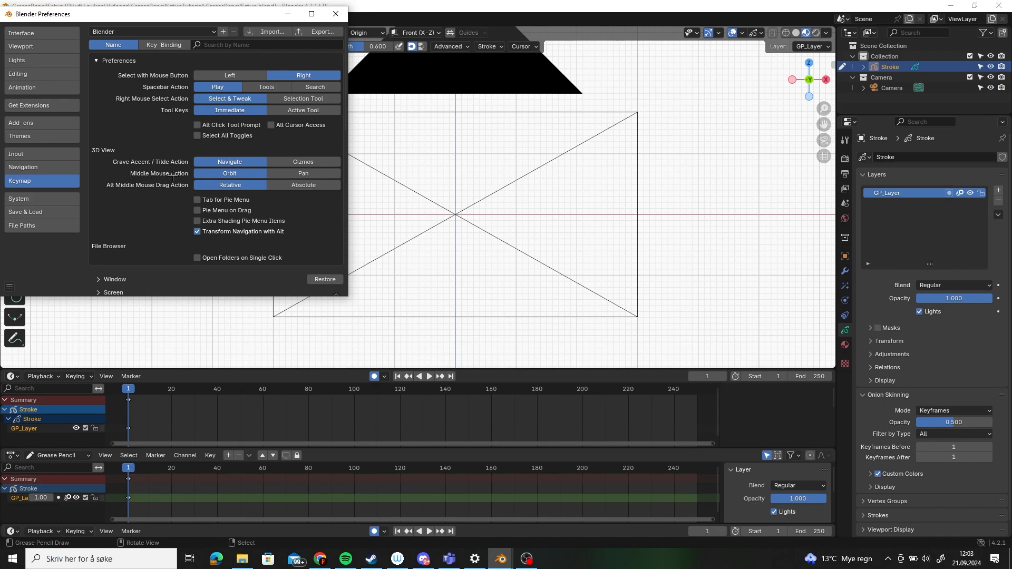
left_click(287, 175)
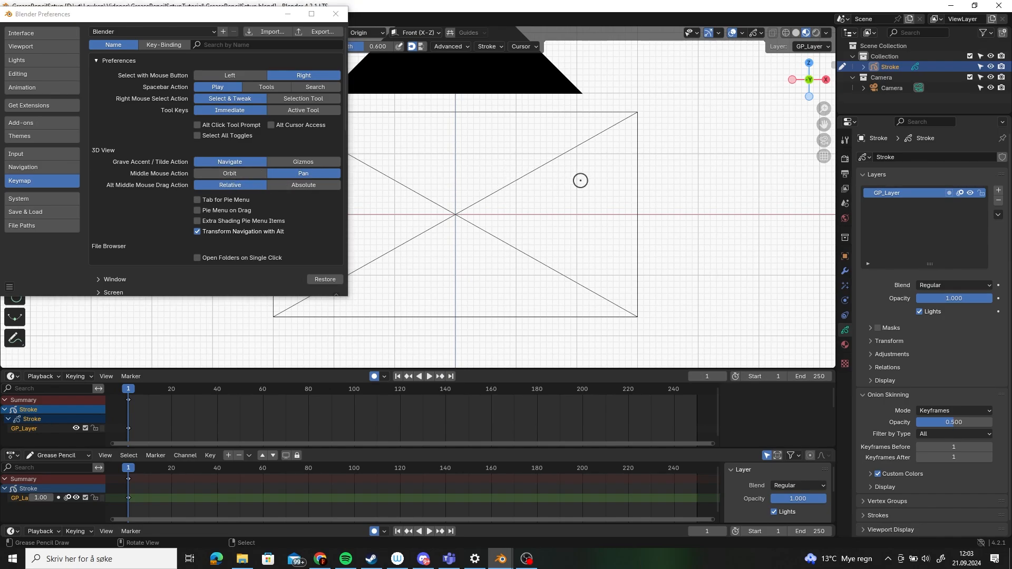
mouse_move(549, 162)
middle_mouse_down()
mouse_move(540, 160)
mouse_move(572, 199)
mouse_move(552, 163)
middle_mouse_up()
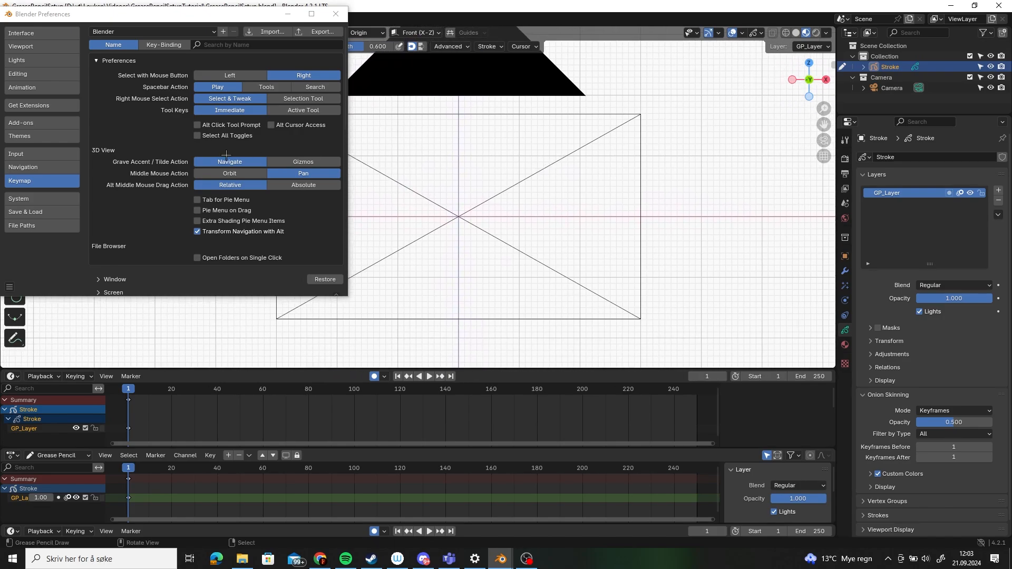
left_click(230, 174)
middle_click_drag(601, 187, 631, 189)
key("KP_1")
left_click(296, 172)
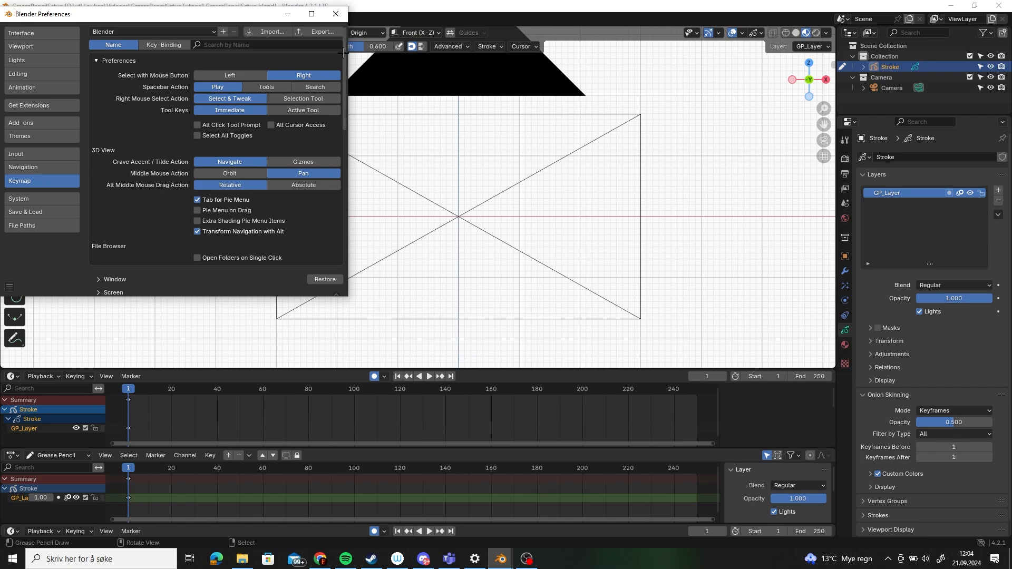
left_click(336, 14)
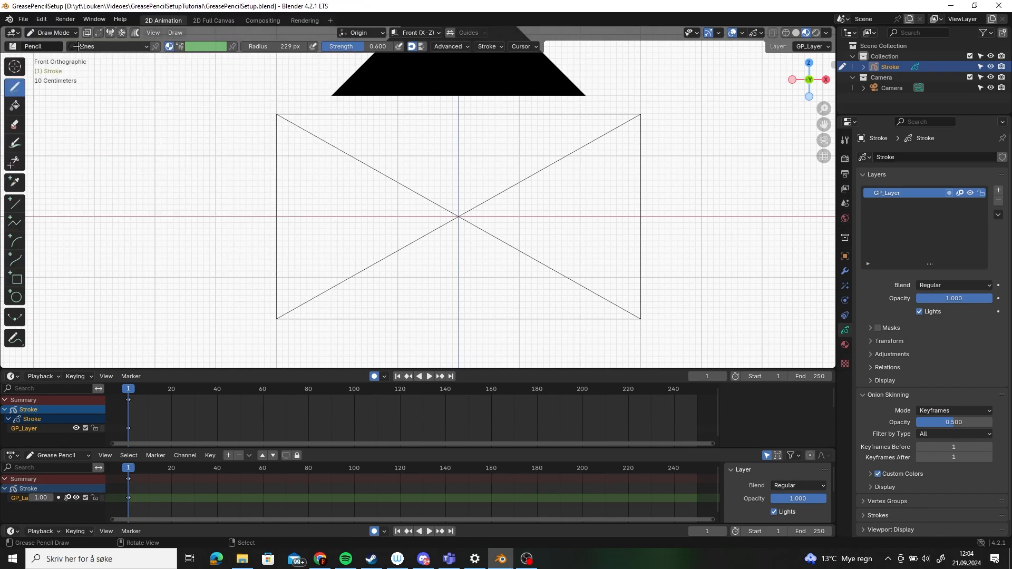
Step: Switch the Stroke object from Draw Mode to Object Mode
left_click(63, 33)
key("ctrl+Tab")
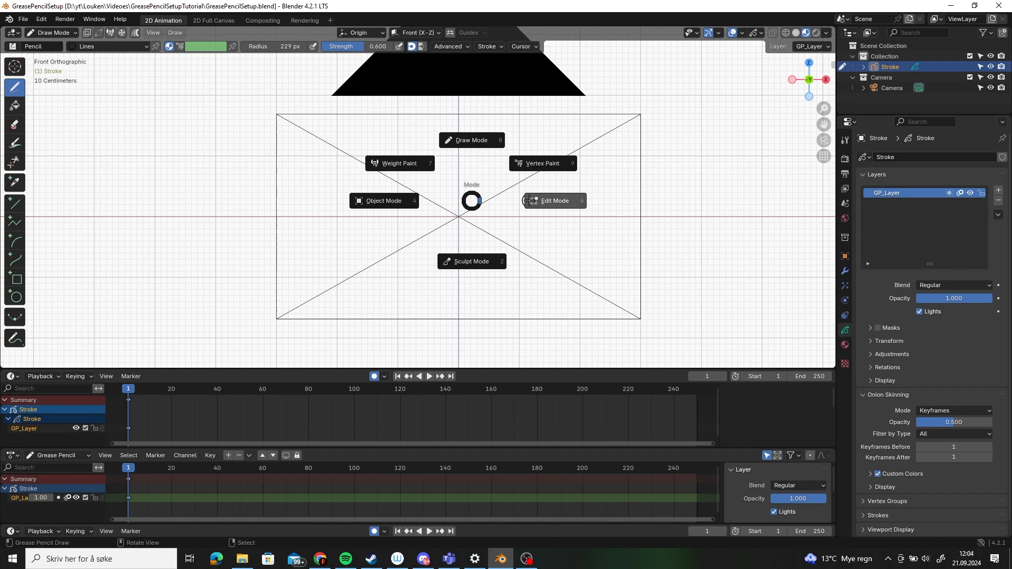
left_click(390, 201)
Step: Try other interaction modes on the Stroke object and return it to Object Mode
key("ctrl+Tab")
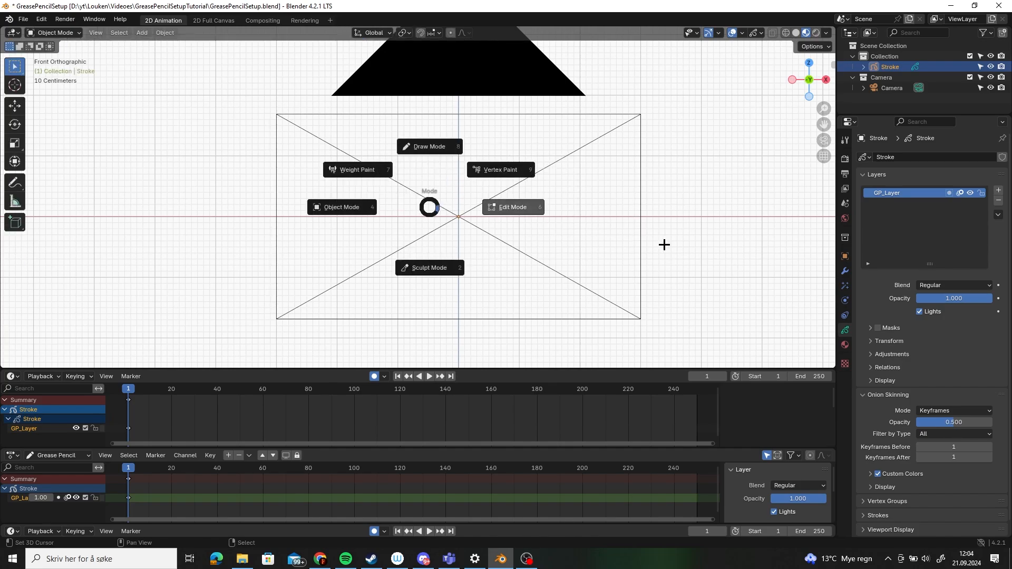
left_click(665, 244)
key("ctrl+Tab")
left_click(504, 141)
key("ctrl+Tab")
left_click(240, 222)
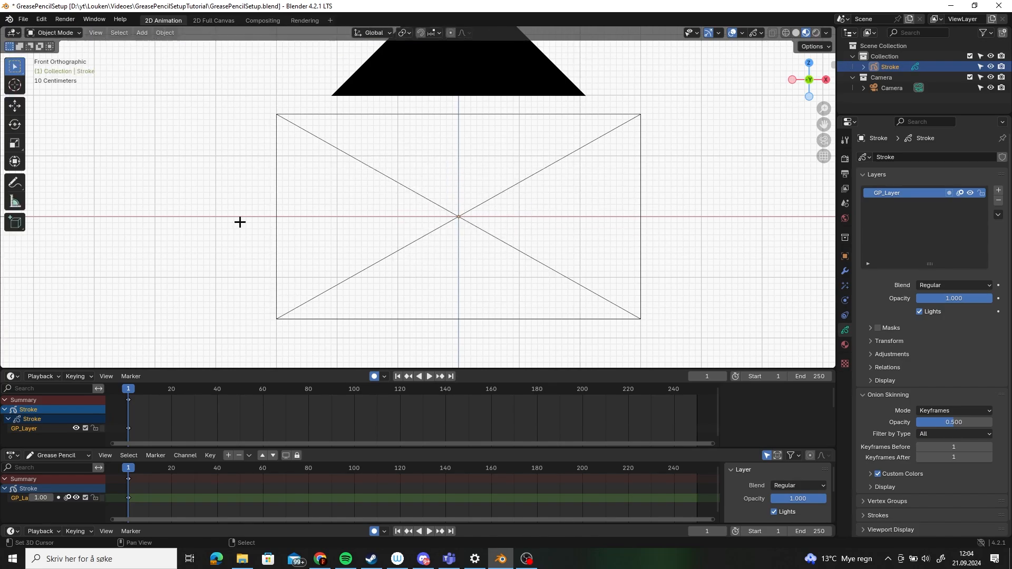
middle_click_drag(511, 214, 504, 209, "shift")
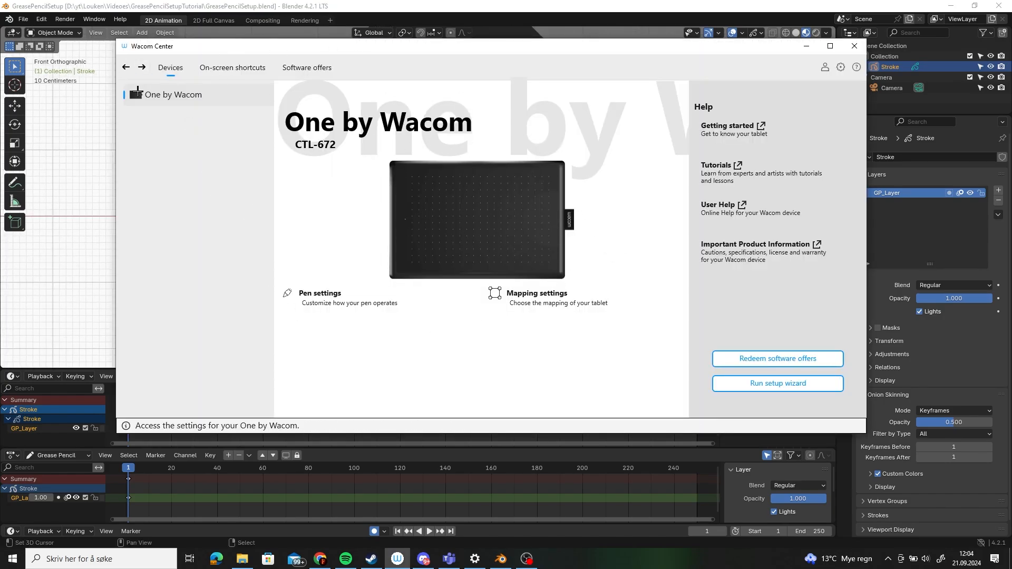
Step: Open the tablet's pen settings in Wacom Center and examine the click options for the upper pen button
left_click(306, 299)
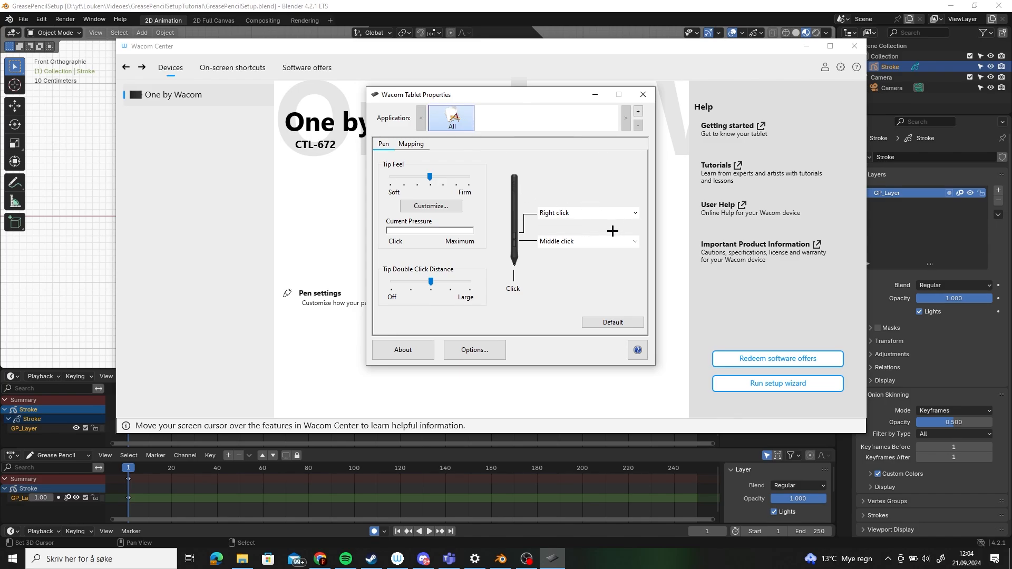
left_click(550, 211)
left_click(570, 211)
left_click(570, 212)
mouse_move(578, 226)
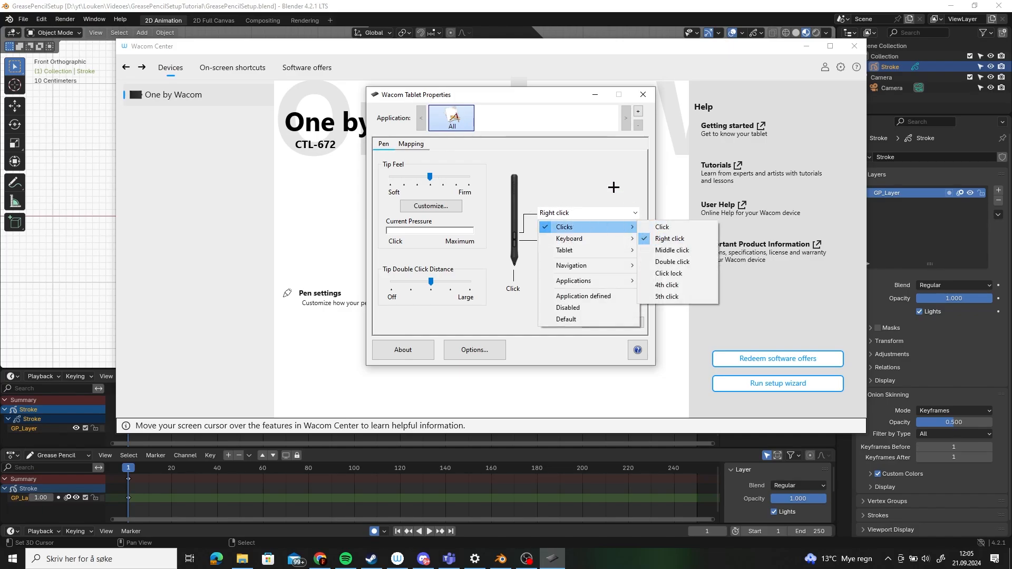
left_click(612, 188)
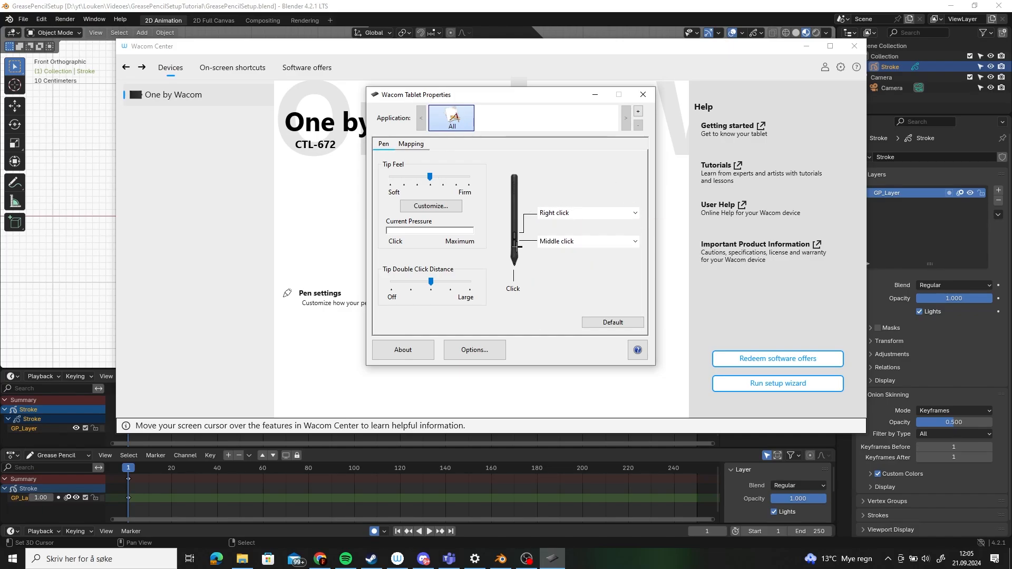
Step: Examine the click options for the lower pen button, and put away the tablet settings to return to Blender
left_click(561, 242)
mouse_move(573, 257)
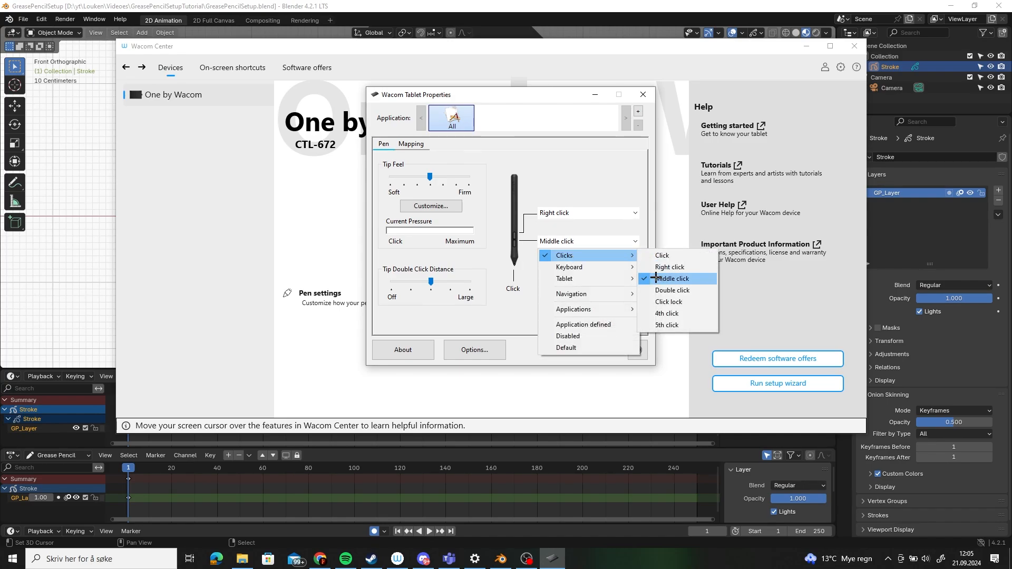
left_click(567, 185)
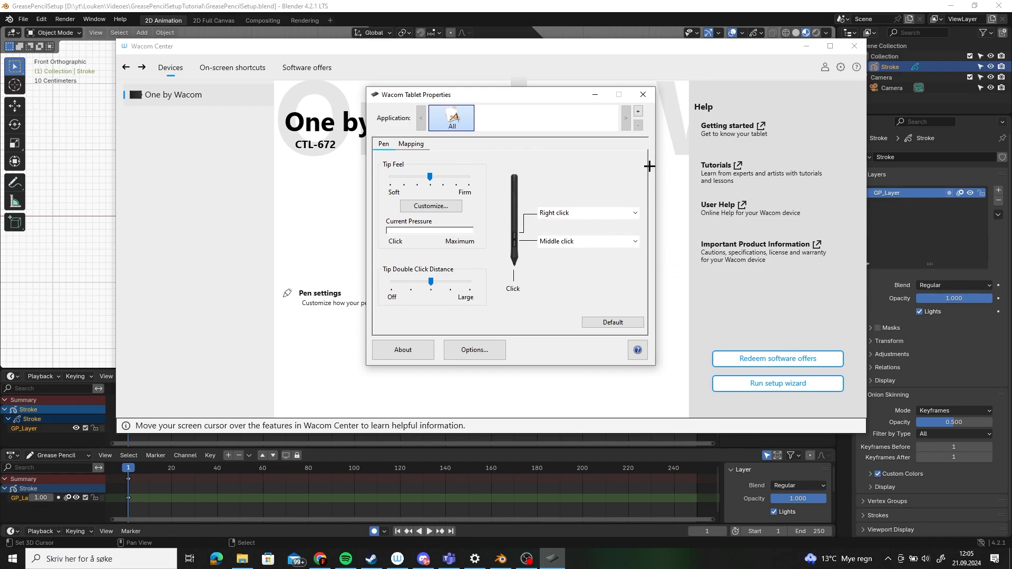
left_click(641, 97)
left_click(809, 46)
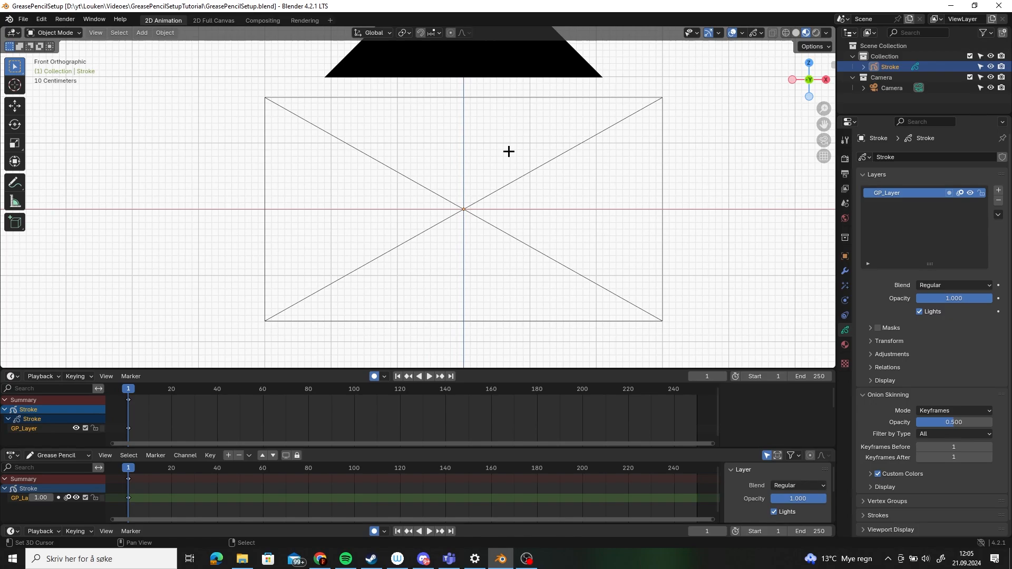
Step: Switch the Stroke object to Draw Mode, set the Pencil brush strength to 1.000 and enable pen pressure for its radius
middle_click_drag(579, 183, 551, 178, "shift")
middle_click_drag(531, 204, 563, 219, "shift")
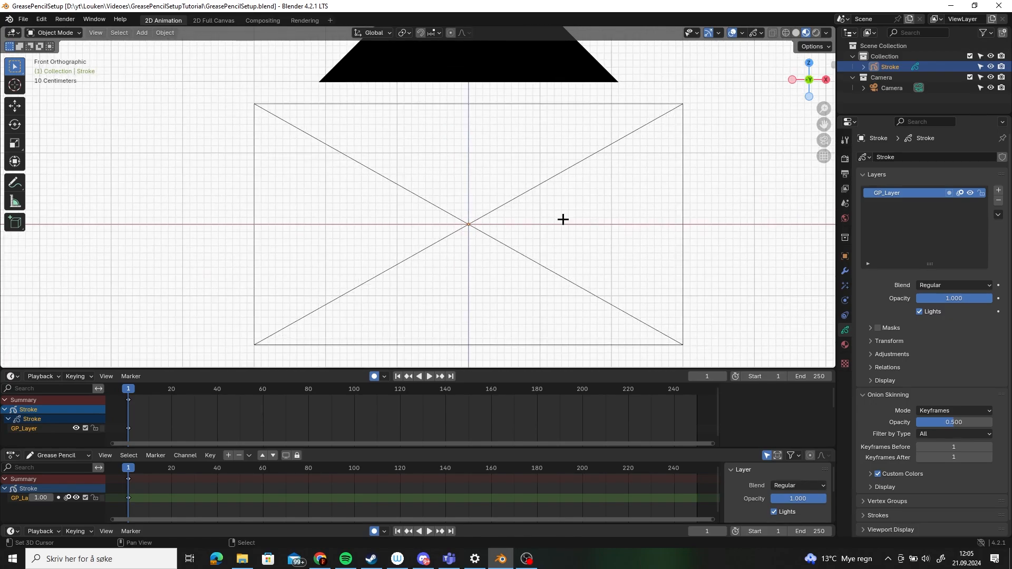
key("ctrl+Tab")
left_click(553, 168)
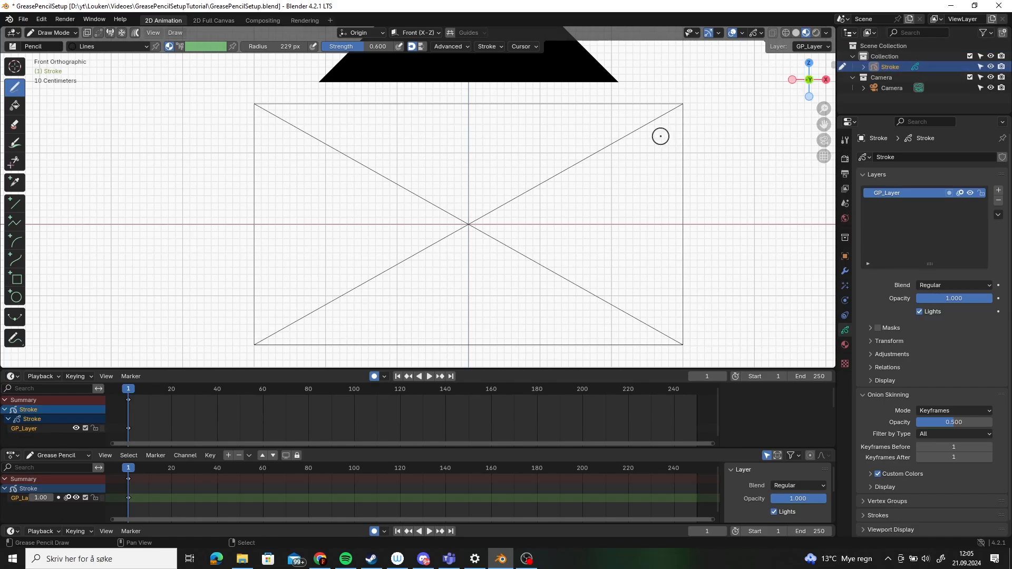
mouse_move(661, 136)
middle_mouse_down()
mouse_move(626, 128)
mouse_move(638, 119)
middle_mouse_up()
middle_click_drag(638, 119, 637, 117, "ctrl")
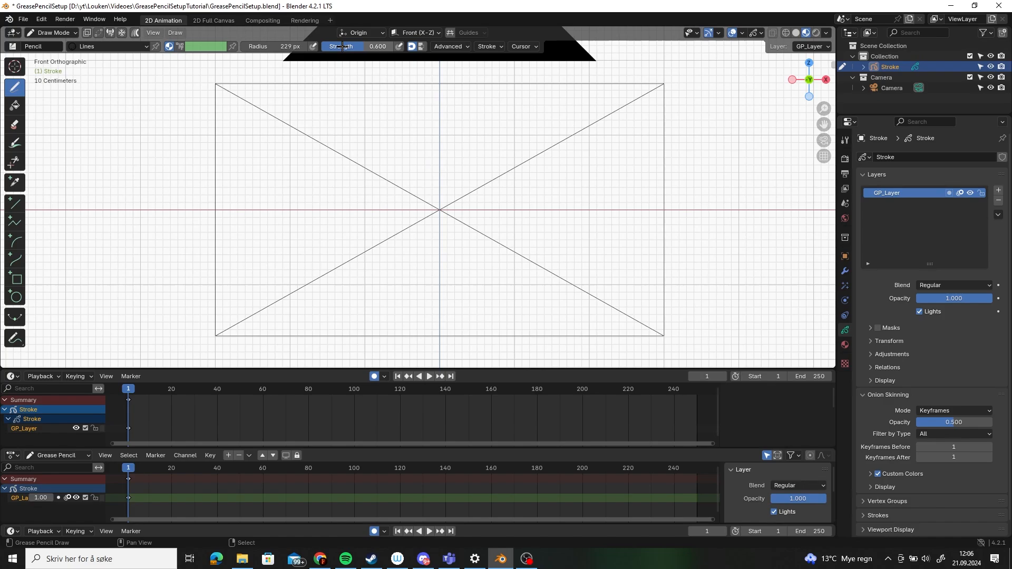
left_click_drag(344, 46, 377, 46)
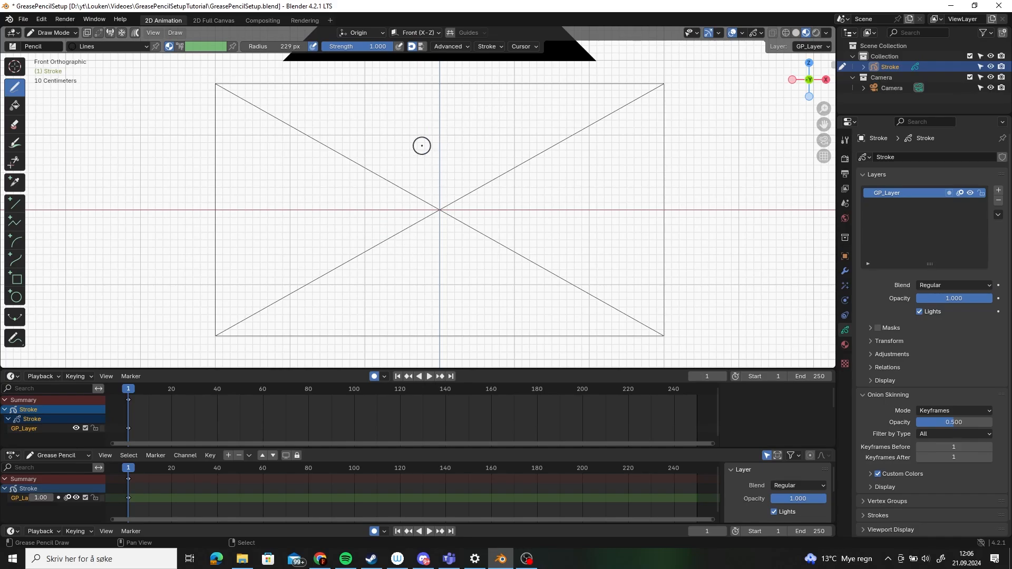
middle_click_drag(422, 145, 428, 140, "shift")
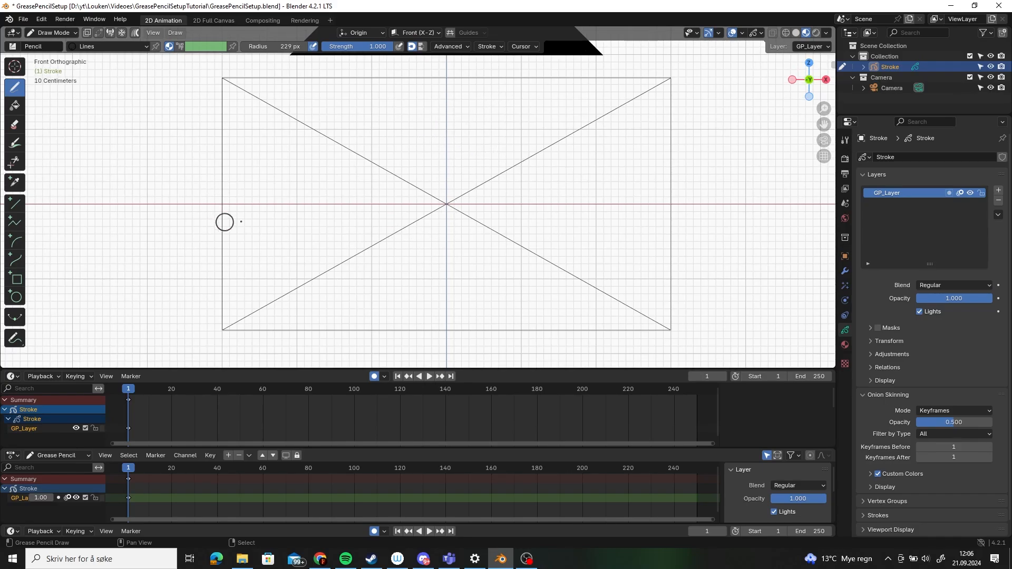
Step: Draw freehand Pencil test strokes inside the camera frame and undo them
left_click_drag(498, 137, 494, 203)
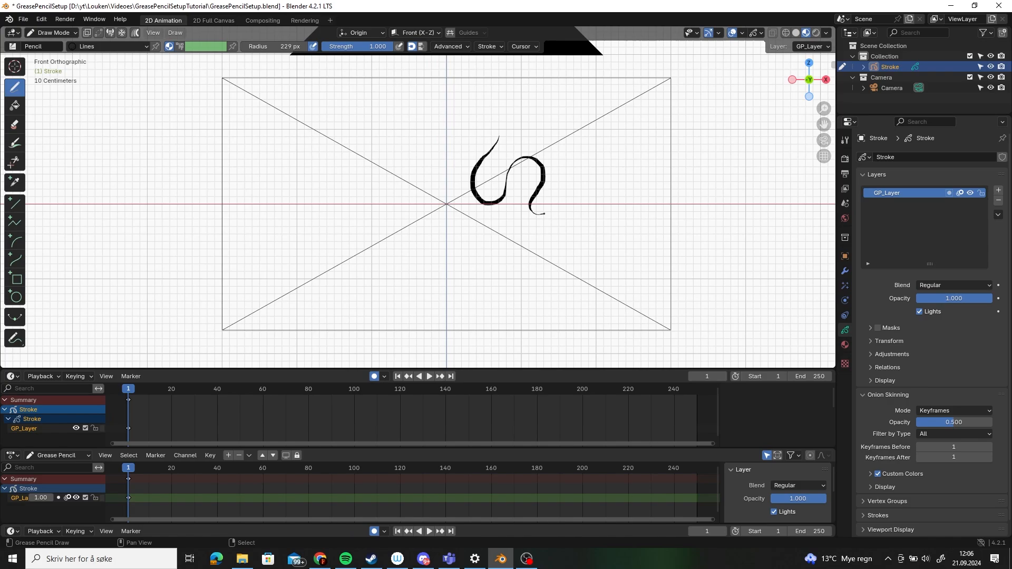
left_click_drag(558, 192, 558, 90)
key("ctrl+z")
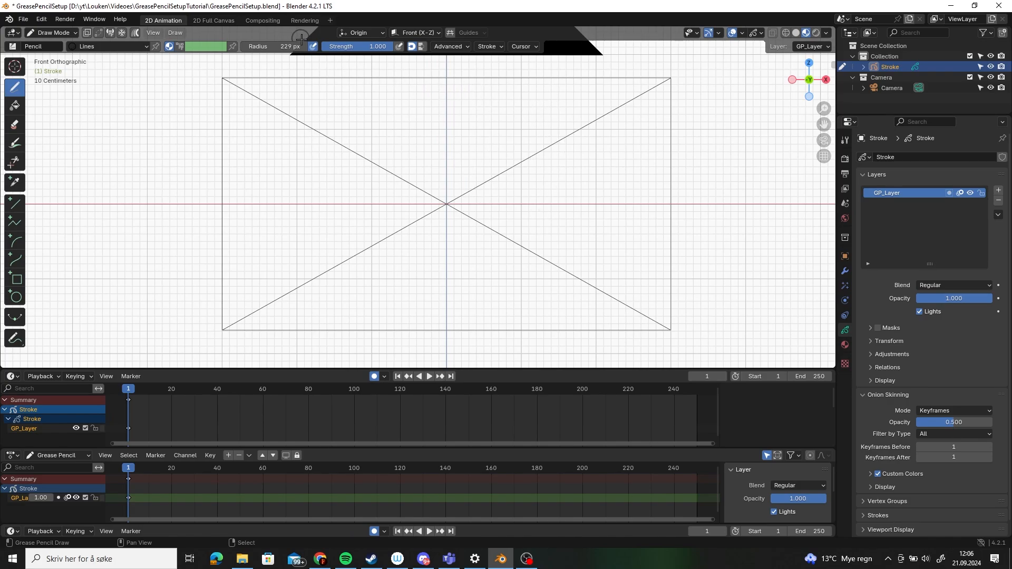
mouse_move(461, 101)
left_mouse_down()
mouse_move(385, 174)
mouse_move(576, 227)
mouse_move(580, 271)
left_mouse_up()
key("ctrl+z")
Step: Switch the Stroke object back to Object Mode and save the file
scroll(460, 147, "up", 1)
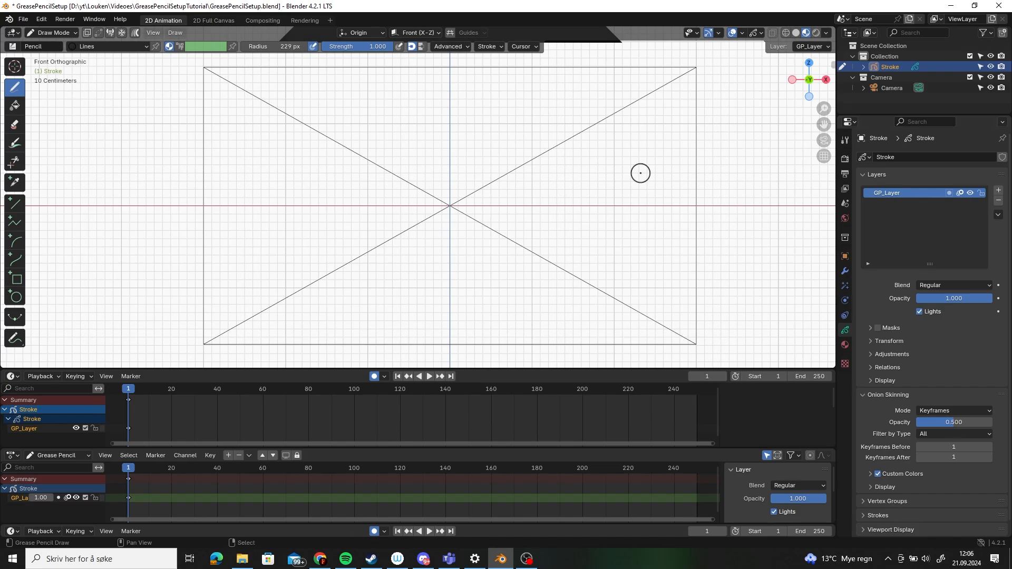
key("ctrl+Tab")
left_click(484, 173)
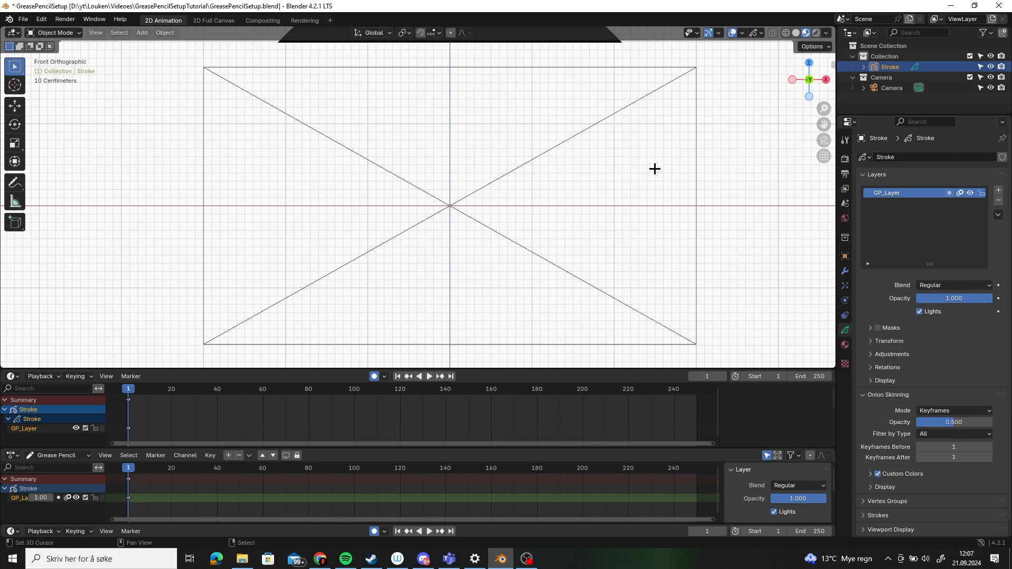
middle_click_drag(662, 166, 652, 166, "shift")
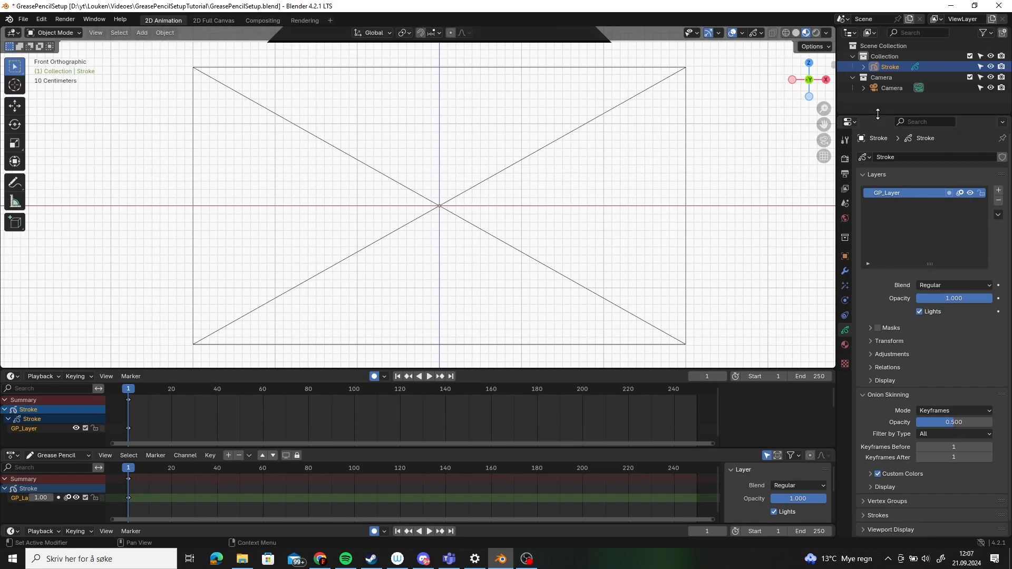
key("ctrl+s")
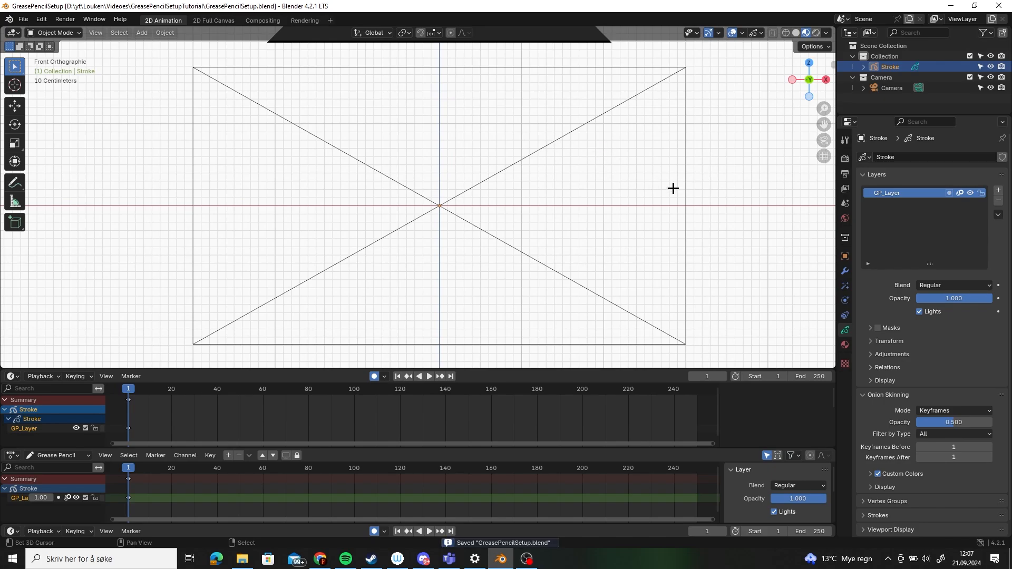
Step: Add two Grease Pencil layers to the Stroke object and rename the topmost one Lines
left_click(998, 190)
left_click(998, 190)
double_click(893, 193)
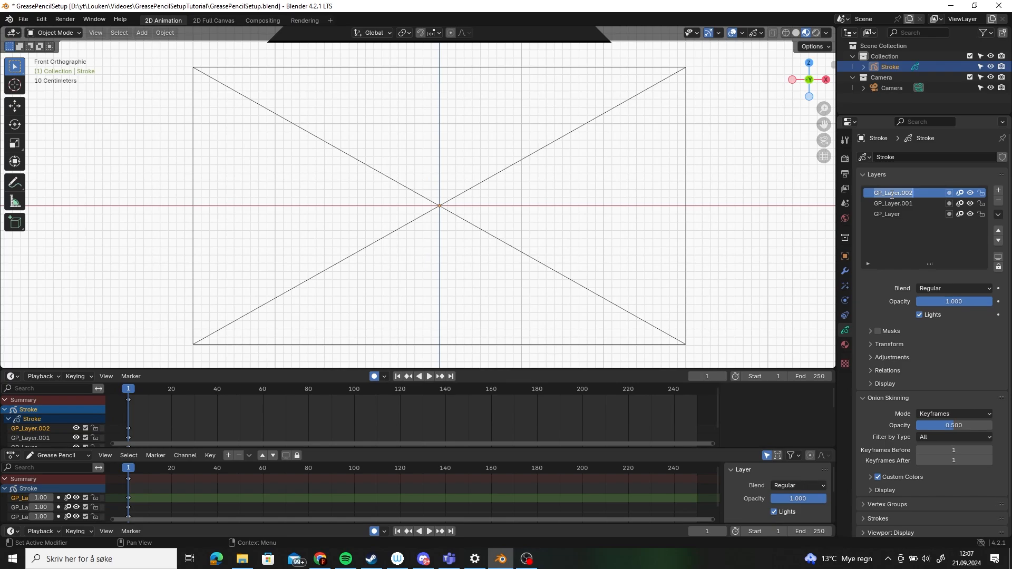
type("Lines")
key("Return")
Step: Rename the middle layer Fill and the original layer Ref, and save the file
double_click(892, 203)
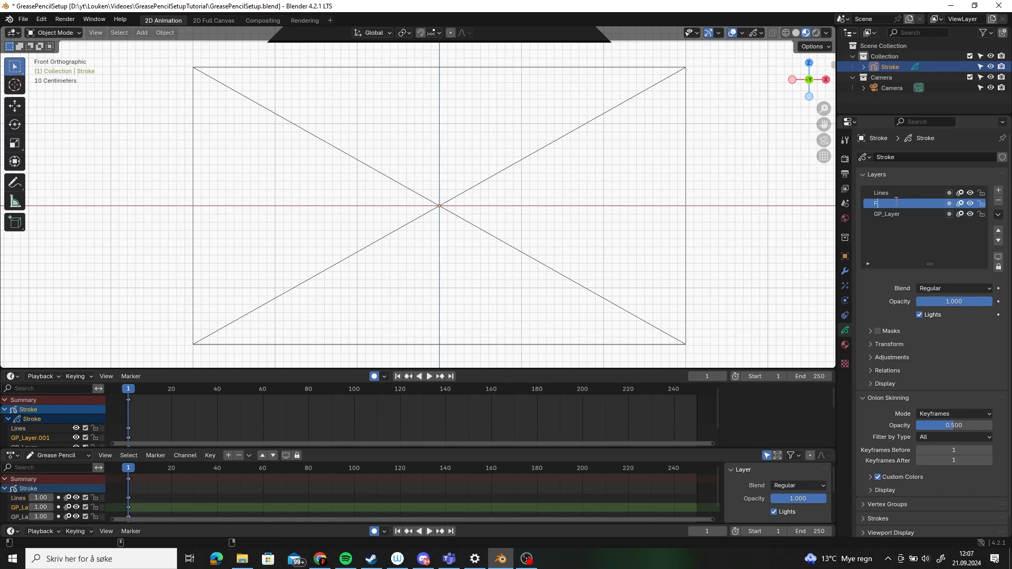
type("Fill")
key("Return")
double_click(888, 216)
type("R")
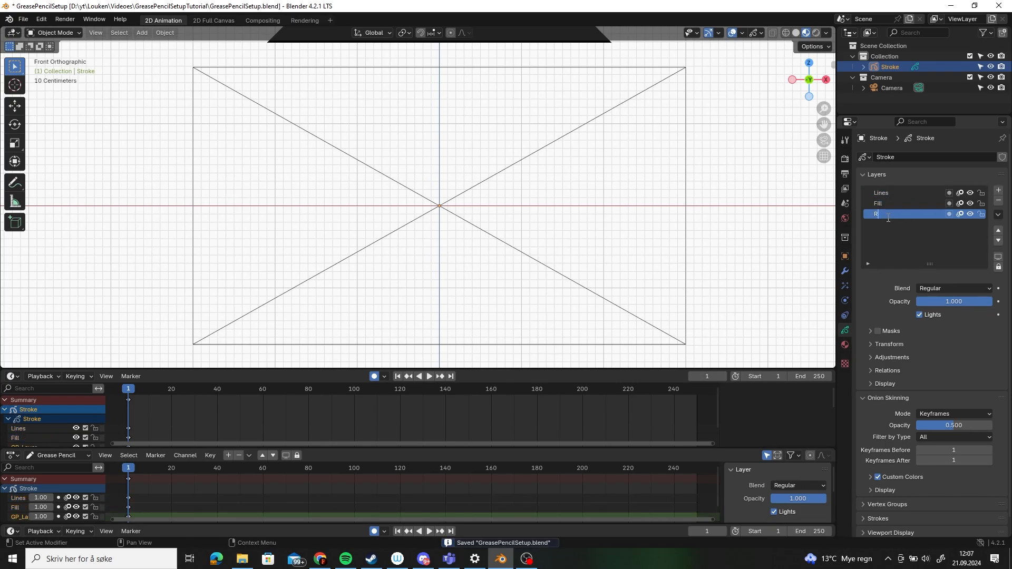
type("ef")
key("Return")
key("ctrl+s")
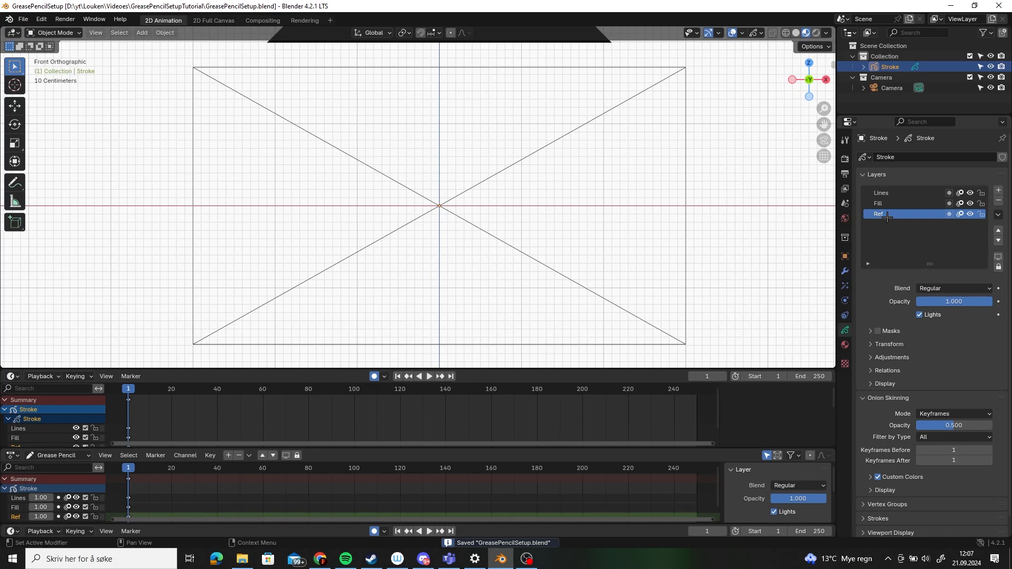
Step: Set the Ref layer's opacity to 0.605 and save the file
left_click(886, 203)
left_click(905, 193)
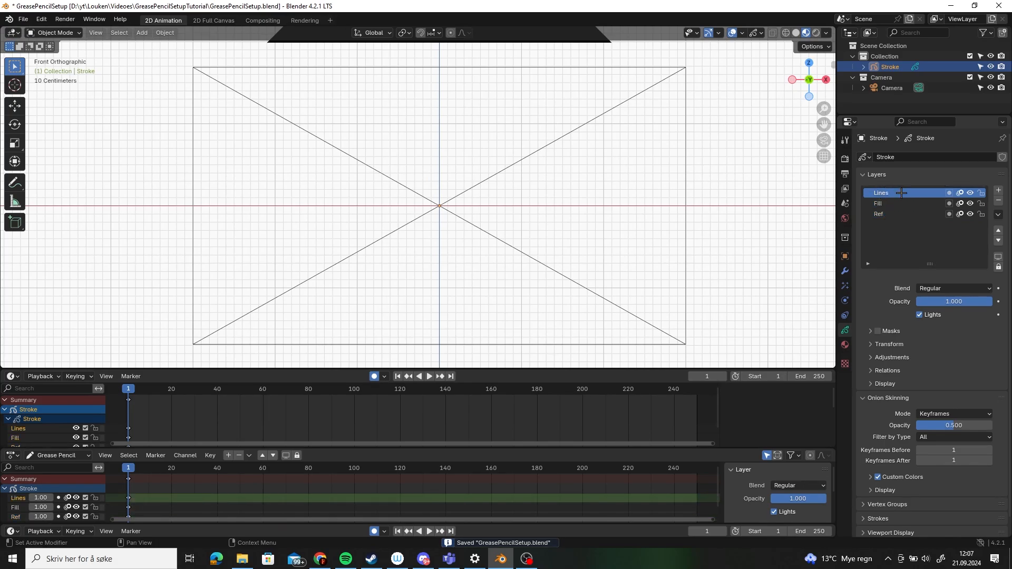
left_click(898, 214)
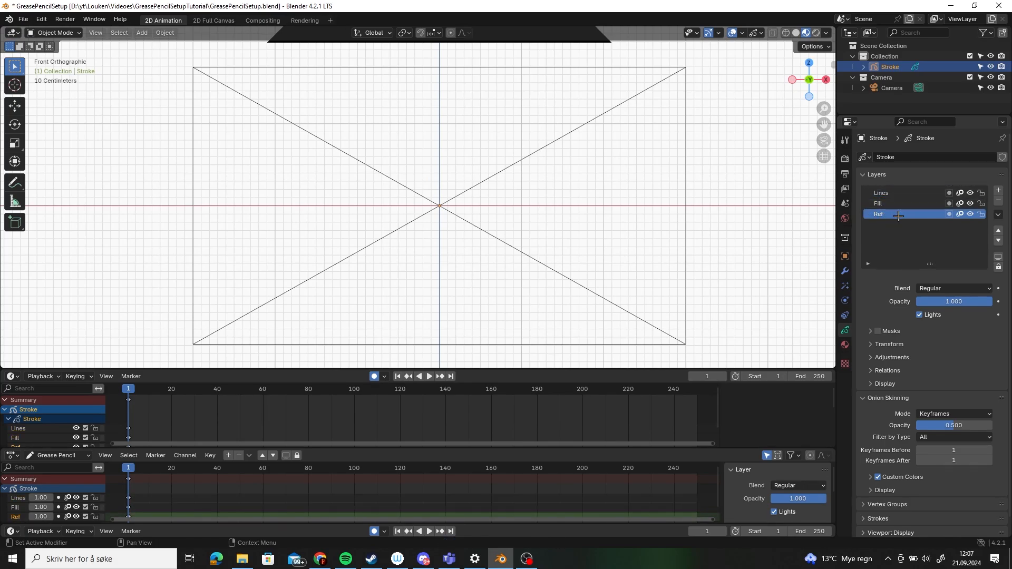
left_click_drag(929, 304, 903, 304)
key("ctrl+s")
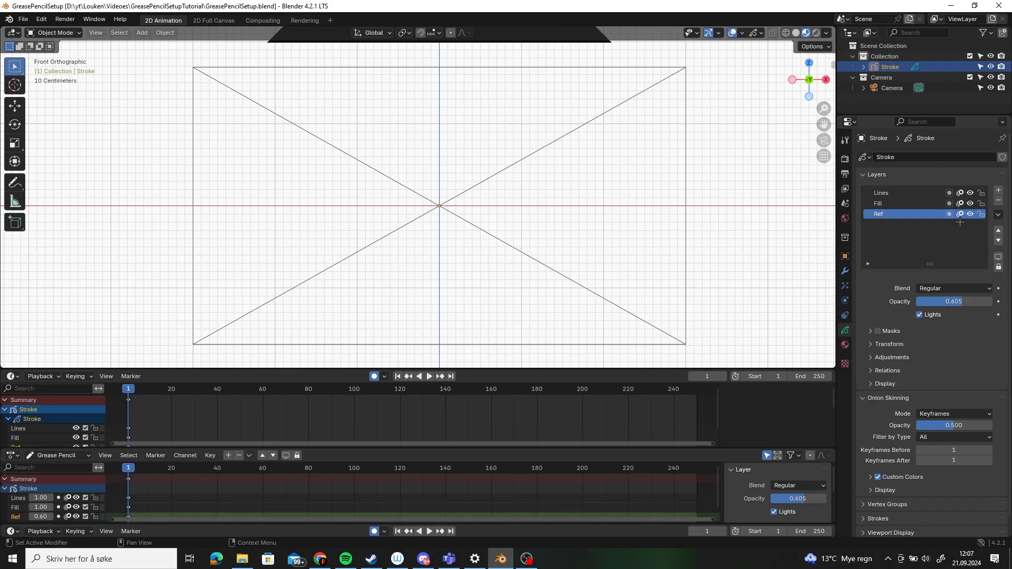
Step: Enable Autolock Inactive Layers on the Stroke object and make the Lines, Fill and Ref layers active in turn
left_click(999, 213)
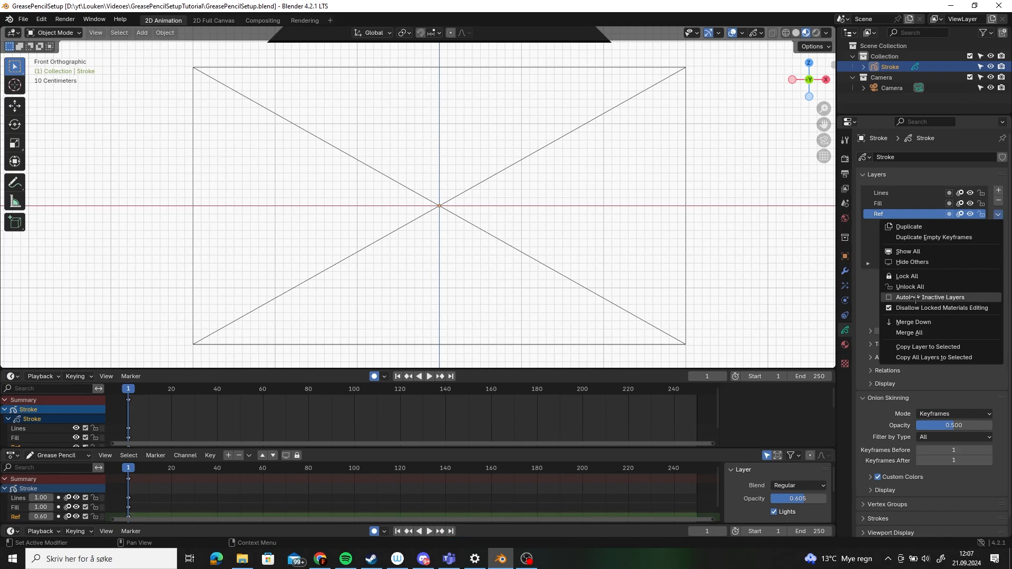
left_click(965, 298)
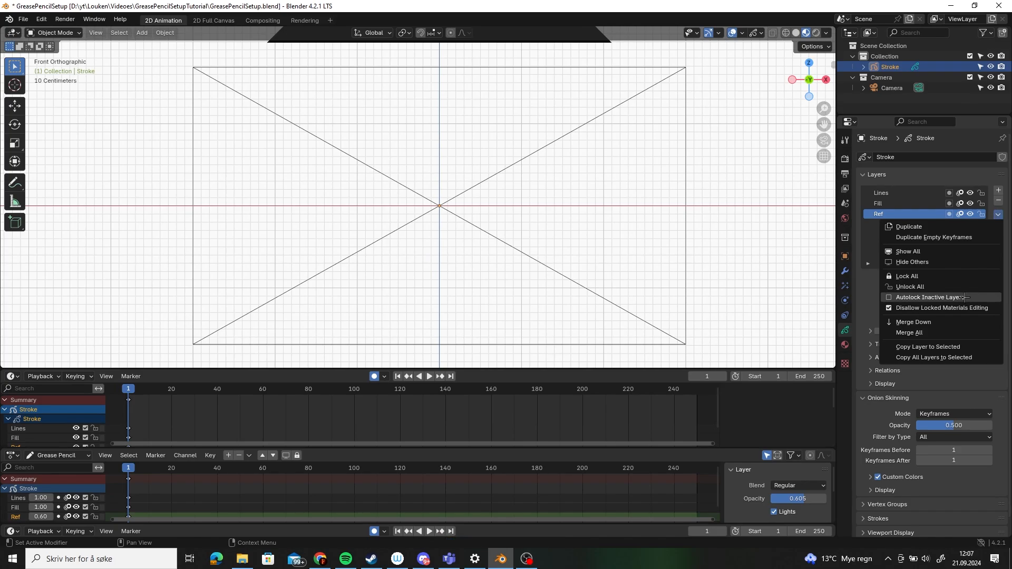
left_click(903, 193)
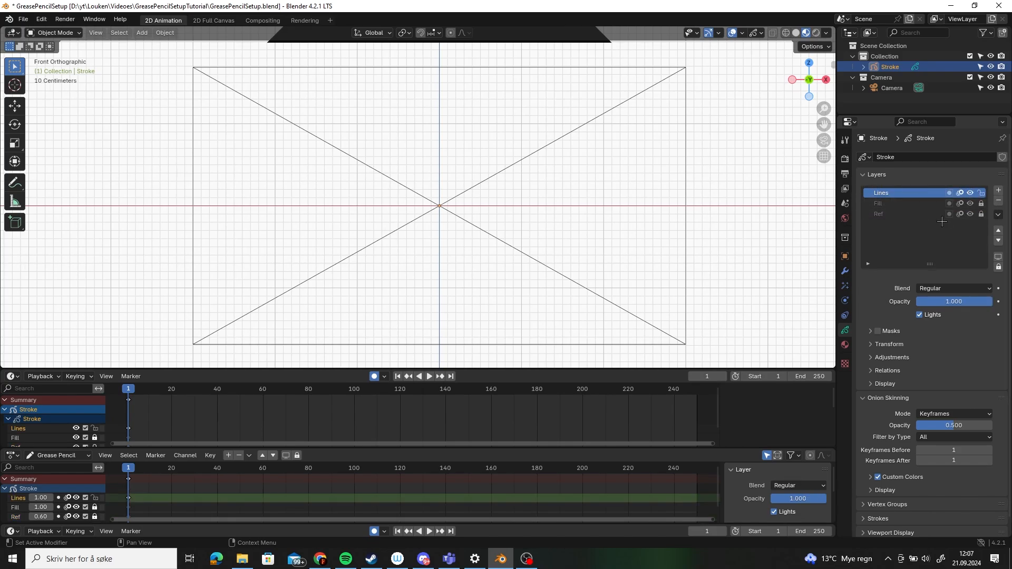
left_click(908, 205)
left_click(905, 215)
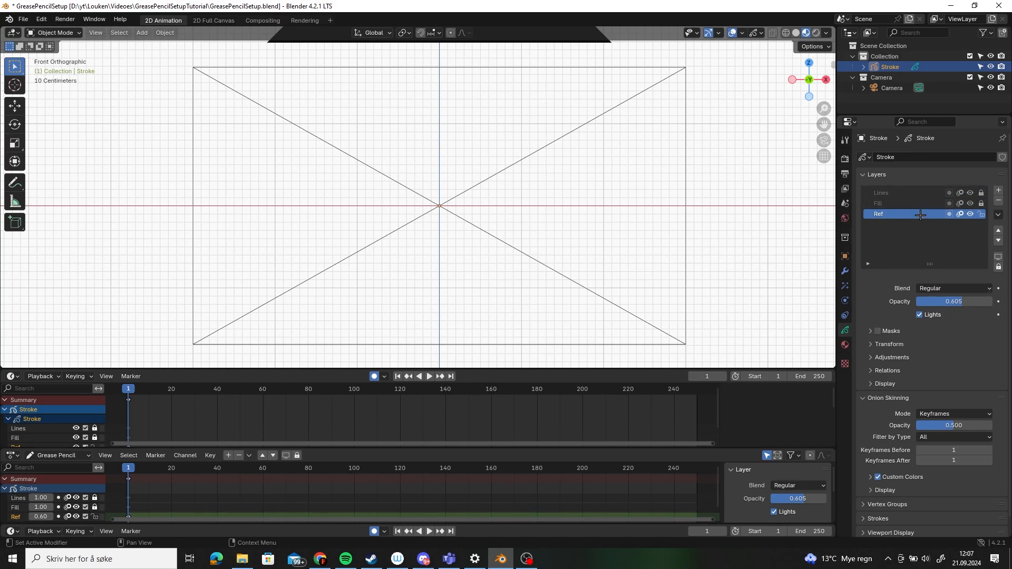
Step: Unlock the Fill and Lines layers by hand and make Fill the active layer
left_click(982, 203)
left_click(982, 194)
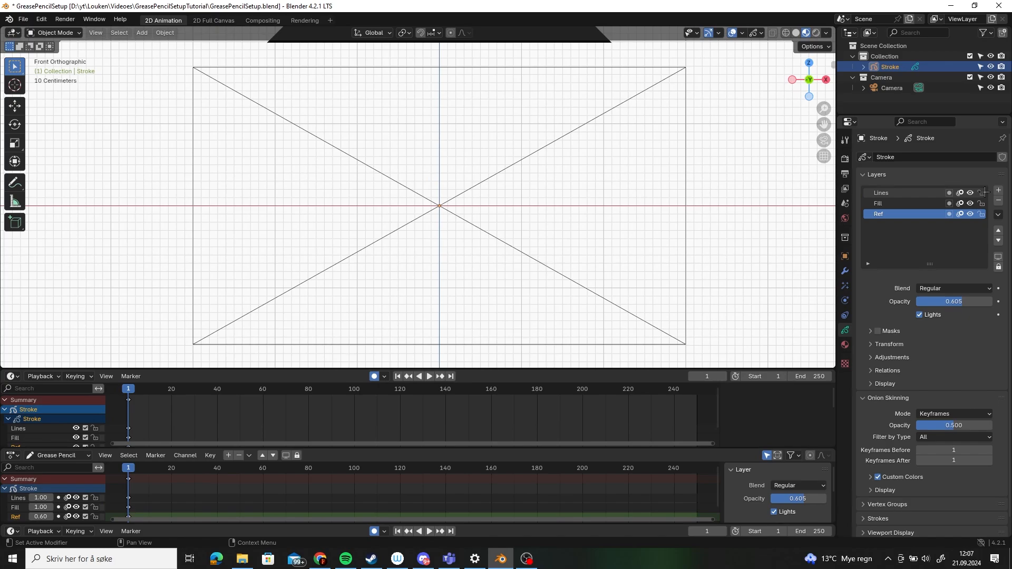
left_click(889, 203)
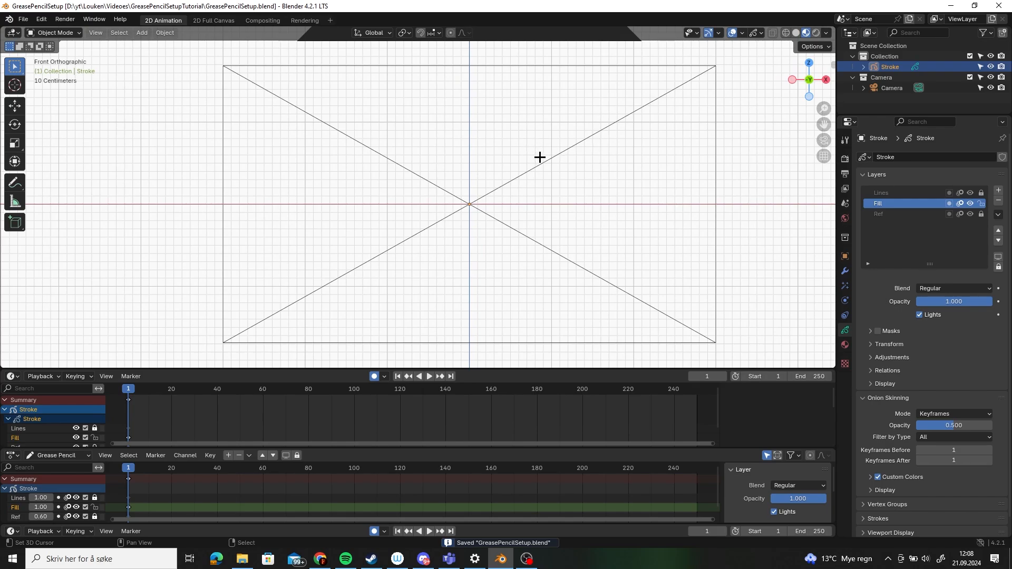
Step: Duplicate the Stroke object in place, rename the copy Something, and save the file
key("shift+d")
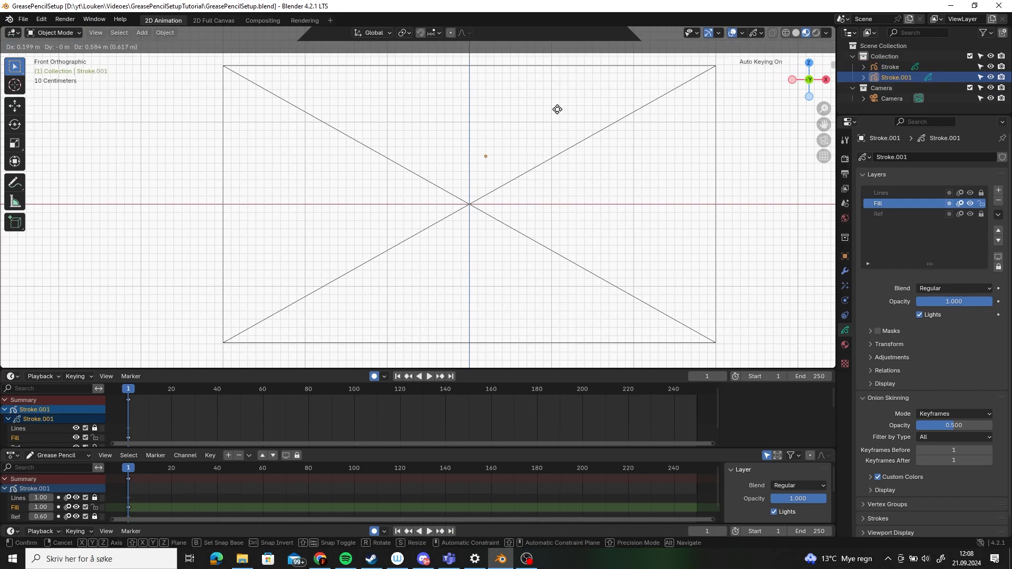
key("Escape")
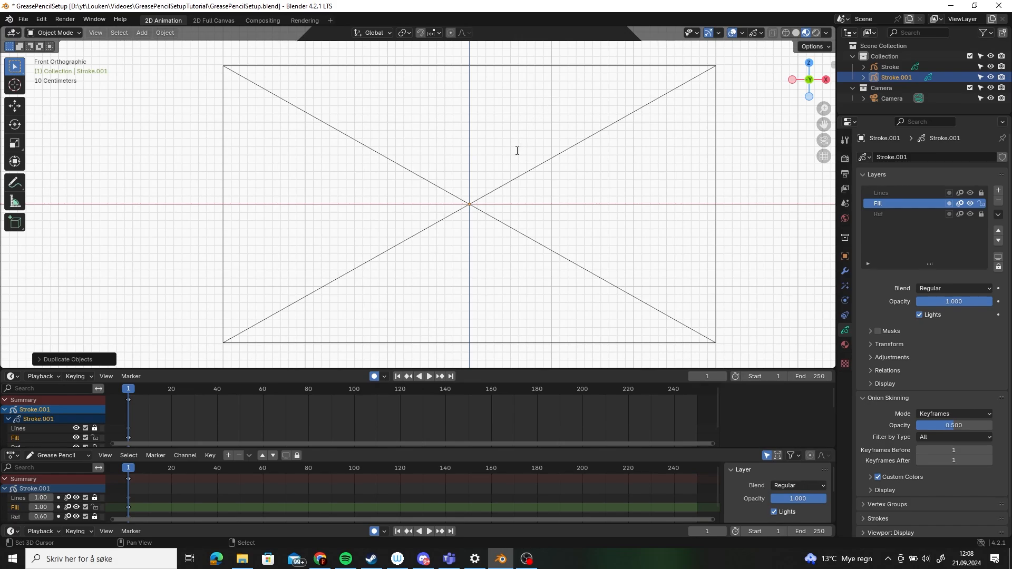
key("F2")
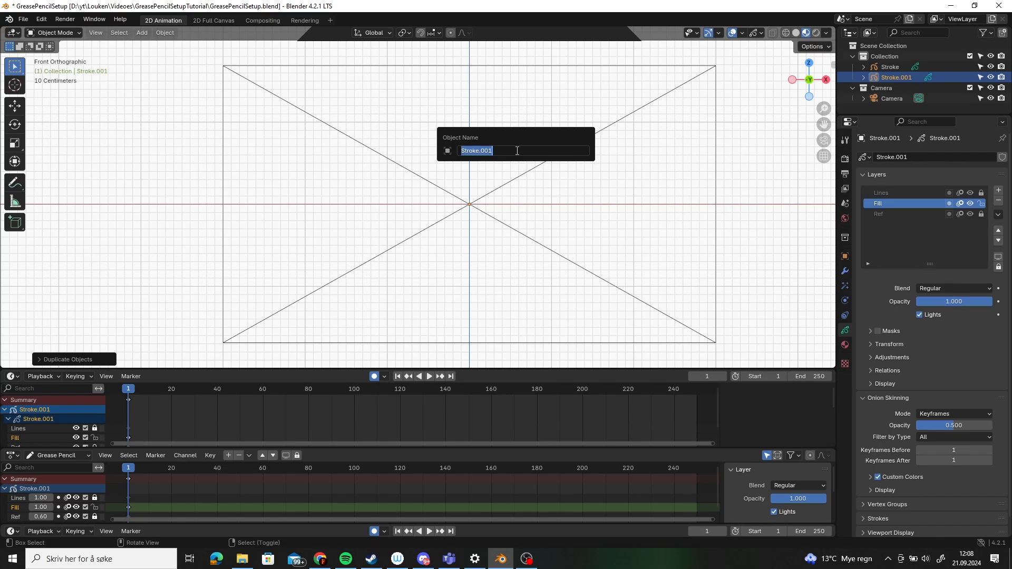
type("Something")
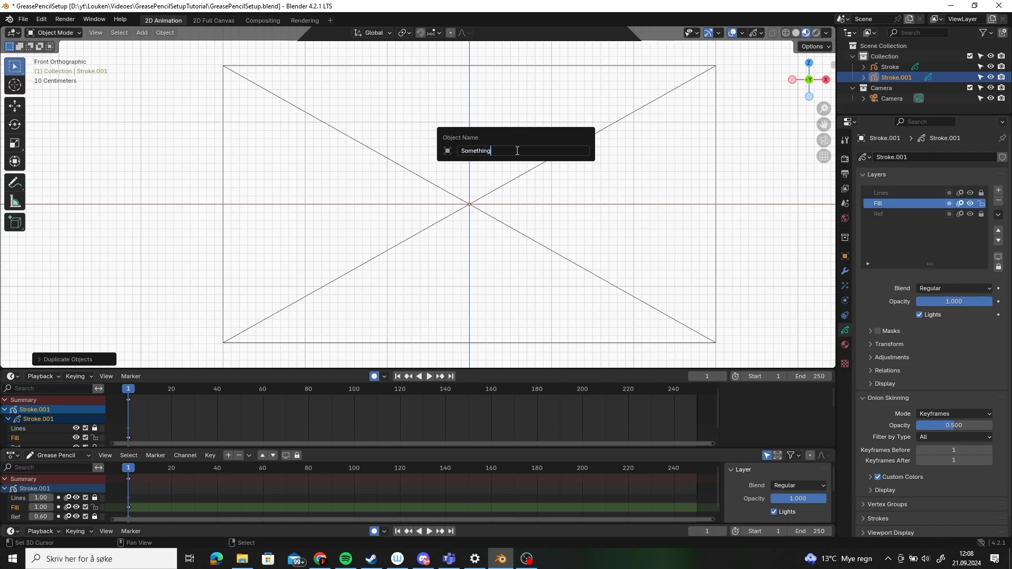
key("Return")
key("ctrl+s")
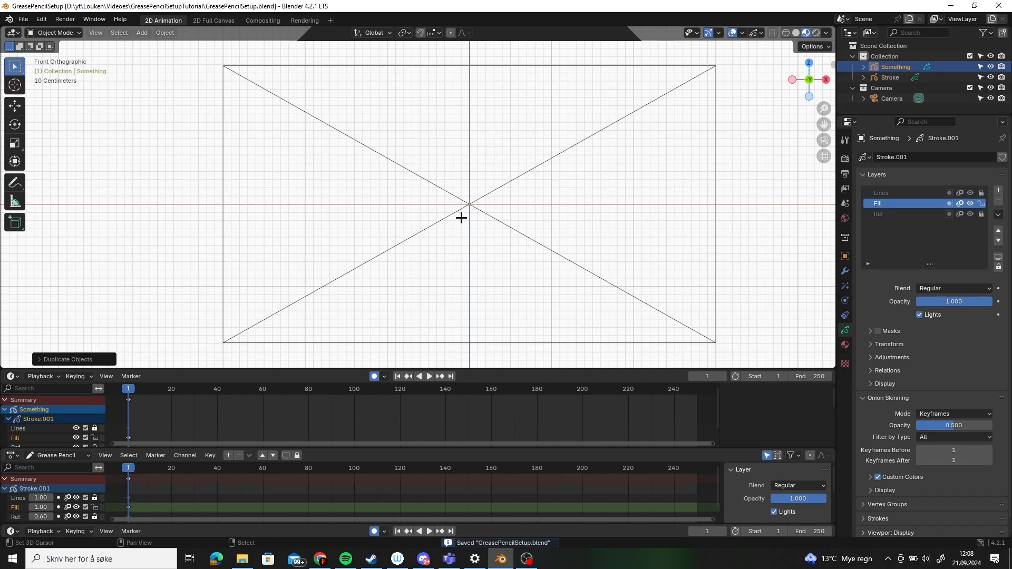
Step: Put the Something object into Draw Mode and make its Ref layer active
mouse_move(455, 210)
middle_mouse_down()
mouse_move(429, 201)
mouse_move(445, 207)
middle_mouse_up()
middle_click_drag(445, 207, 461, 225, "ctrl")
key("ctrl+Tab")
left_click(464, 163)
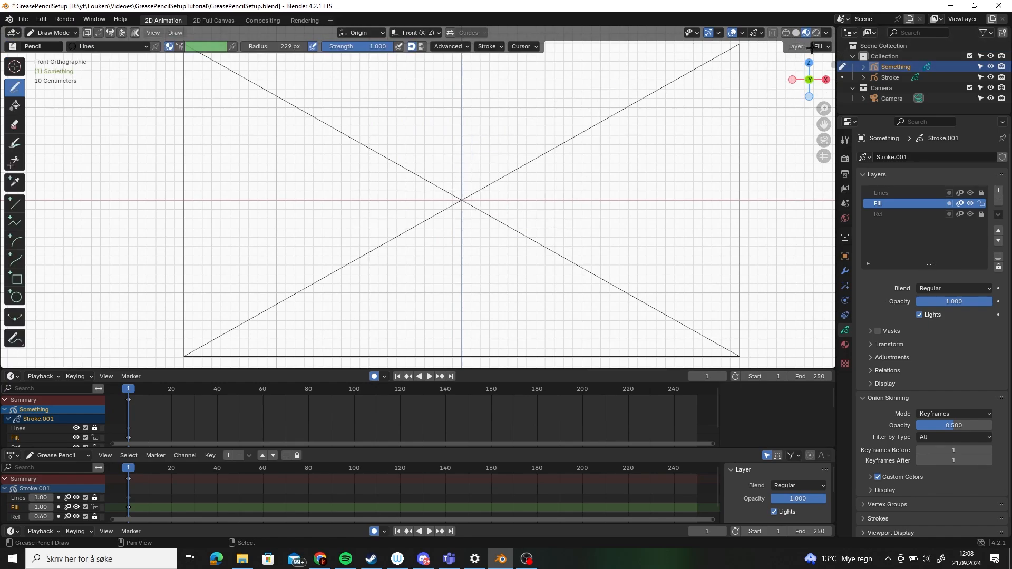
left_click(822, 47)
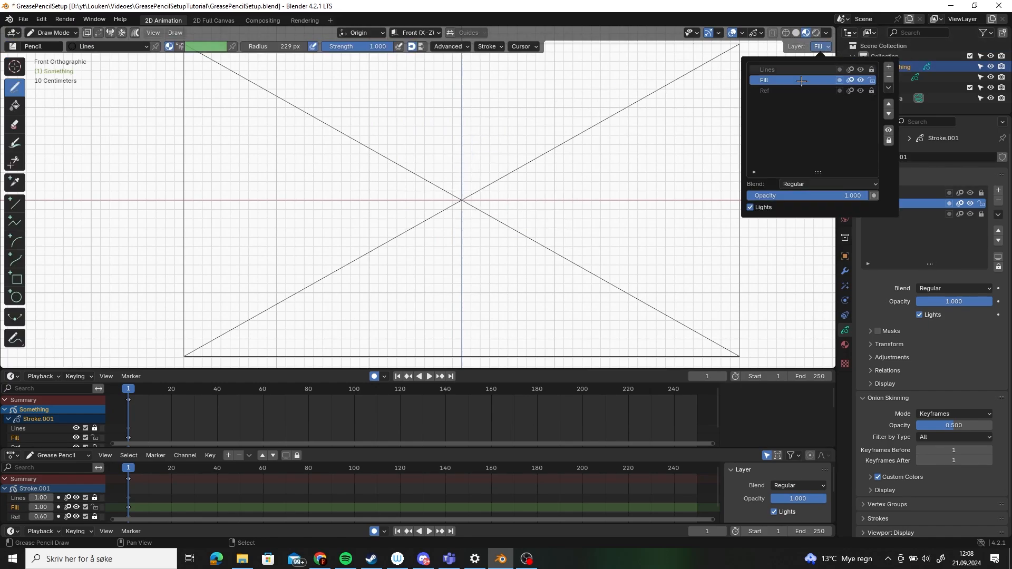
left_click(791, 90)
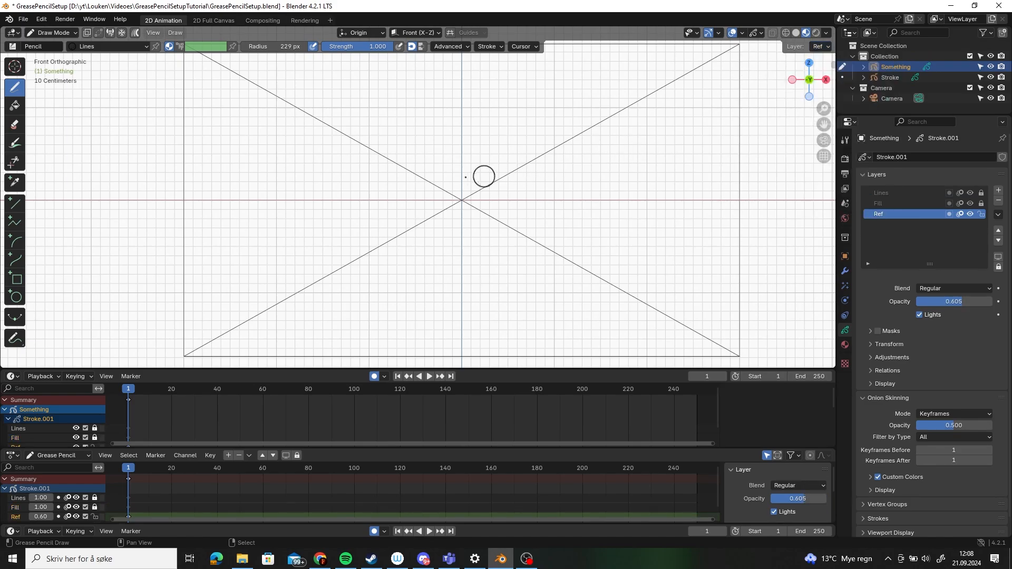
Step: Sketch a rough tilted 3D block around the canvas centre on the Ref layer and save the file
middle_click_drag(430, 227, 450, 213, "shift")
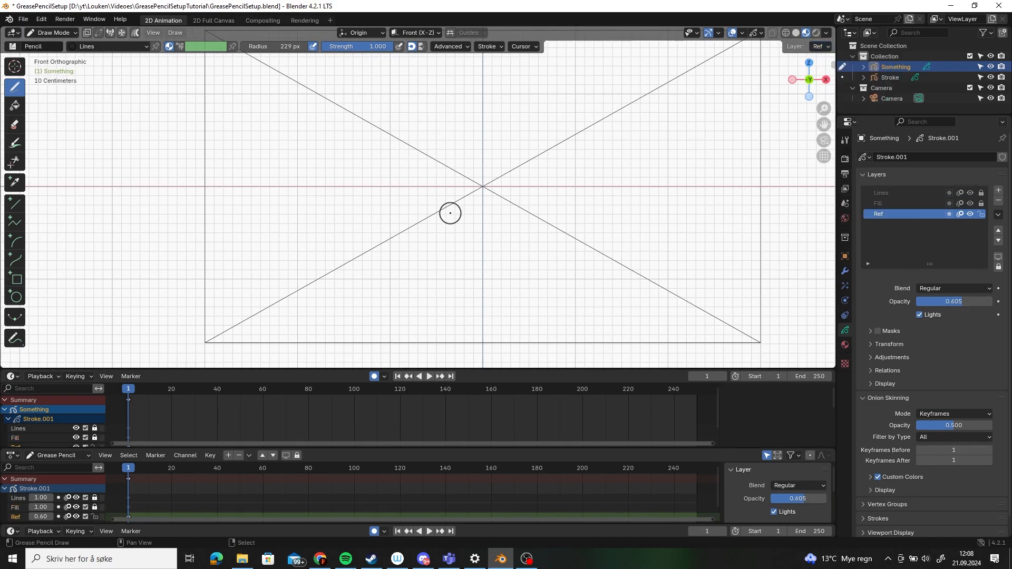
mouse_move(453, 209)
left_mouse_down()
mouse_move(441, 95)
mouse_move(511, 136)
mouse_move(455, 202)
left_mouse_up()
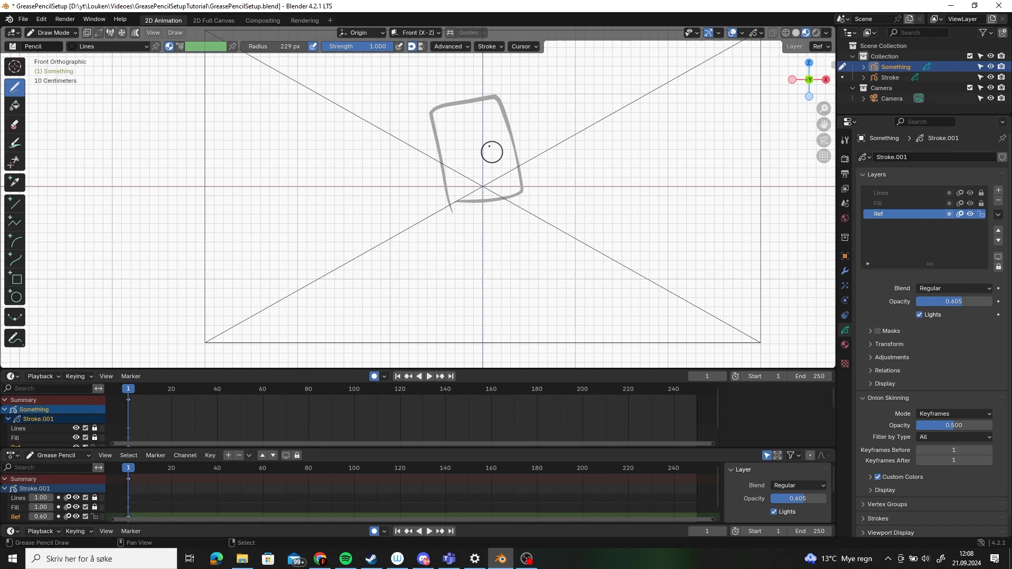
middle_click_drag(491, 151, 491, 134, "ctrl")
left_click_drag(443, 123, 488, 236)
left_click_drag(446, 267, 568, 235)
middle_click_drag(508, 151, 508, 165, "ctrl")
middle_click_drag(508, 166, 477, 188, "shift")
key("ctrl+s")
Step: Make the Lines layer active and trace the top edge of the block sketch in black
left_click(821, 47)
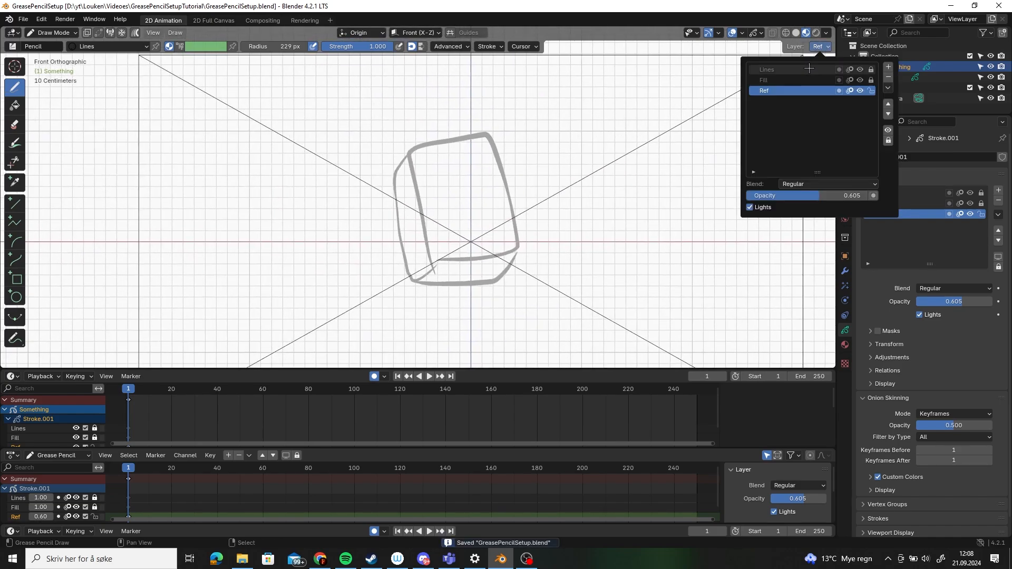
left_click(809, 70)
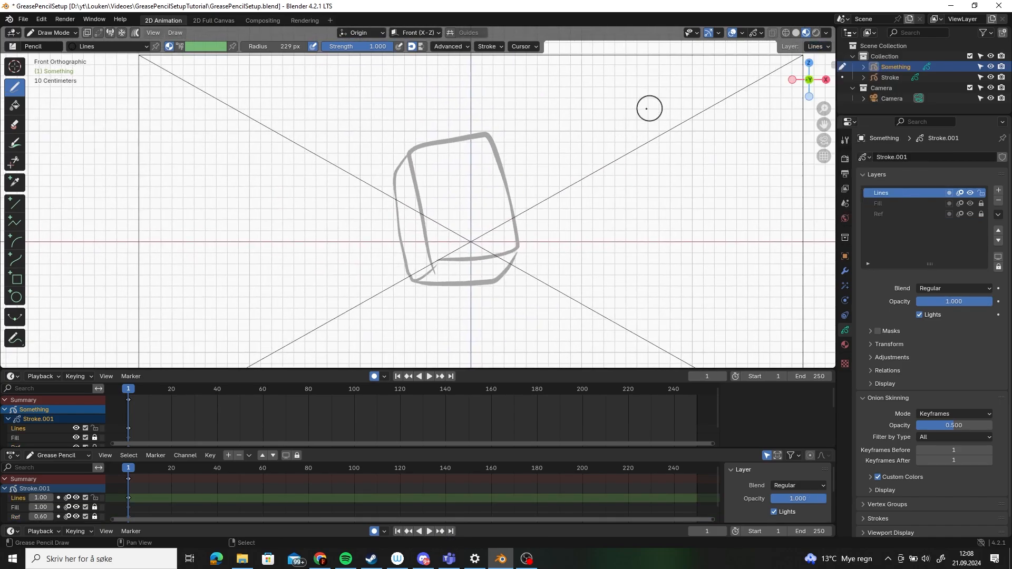
scroll(416, 132, "up", 1)
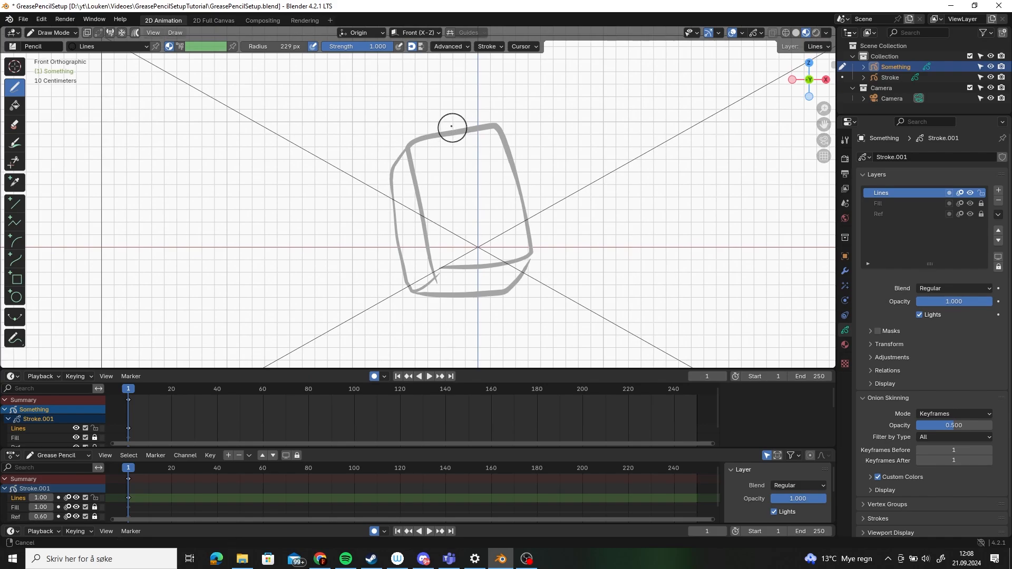
mouse_move(453, 127)
middle_mouse_down("shift")
mouse_move(447, 120)
mouse_move(478, 114)
middle_mouse_up("shift")
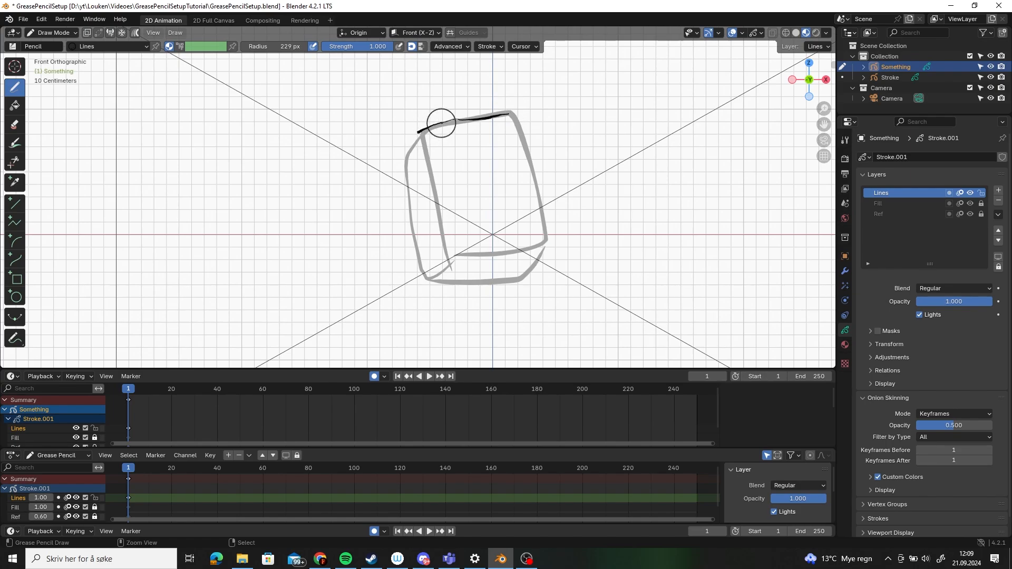
middle_click_drag(443, 122, 407, 198, "ctrl")
middle_click_drag(459, 117, 398, 198, "ctrl")
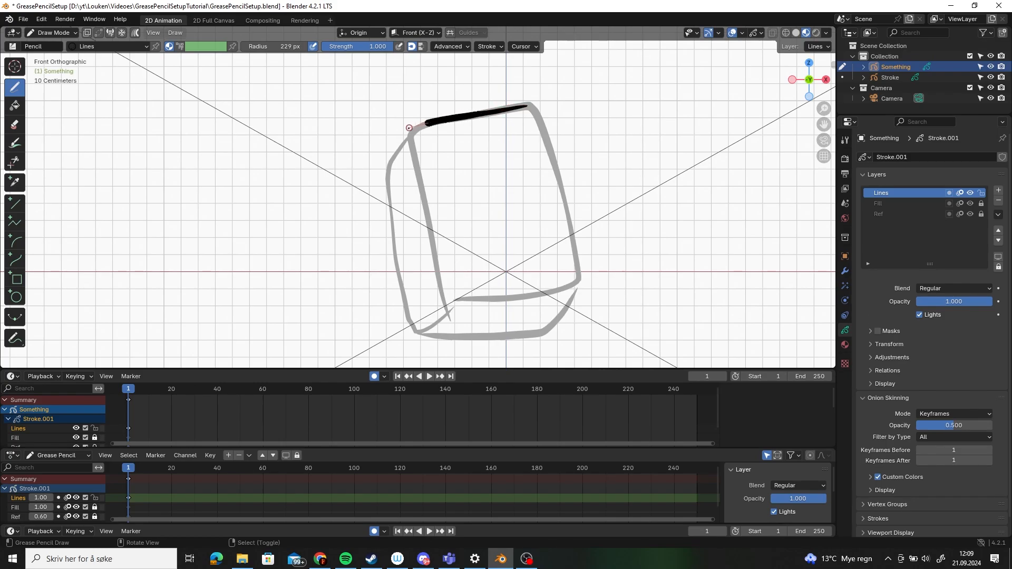
Step: Trace the remaining edges of the block sketch on the Lines layer and save the file
left_click_drag(410, 128, 388, 169)
left_click_drag(404, 120, 441, 292)
left_click_drag(441, 290, 590, 256)
left_click_drag(380, 150, 409, 315)
left_click_drag(441, 292, 410, 316)
middle_click_drag(418, 318, 382, 263, "shift")
left_click_drag(375, 260, 511, 262)
left_click_drag(483, 115, 535, 295)
key("ctrl+s")
middle_click_drag(477, 174, 474, 163, "ctrl")
mouse_move(474, 163)
middle_mouse_down("shift")
mouse_move(487, 150)
mouse_move(475, 135)
middle_mouse_up("shift")
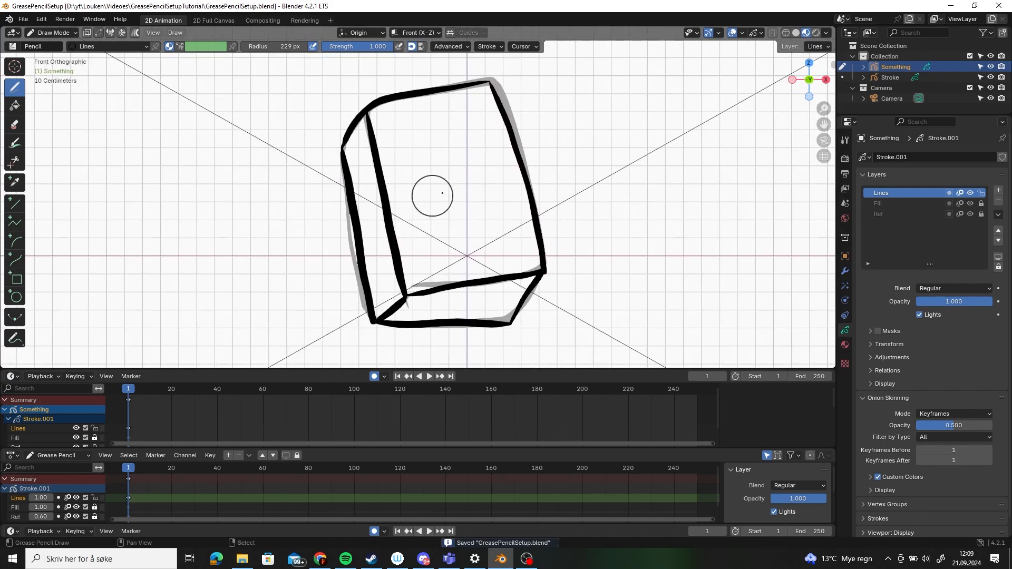
Step: Make the Fill layer of the Something object active for drawing
left_click(821, 47)
left_click(792, 80)
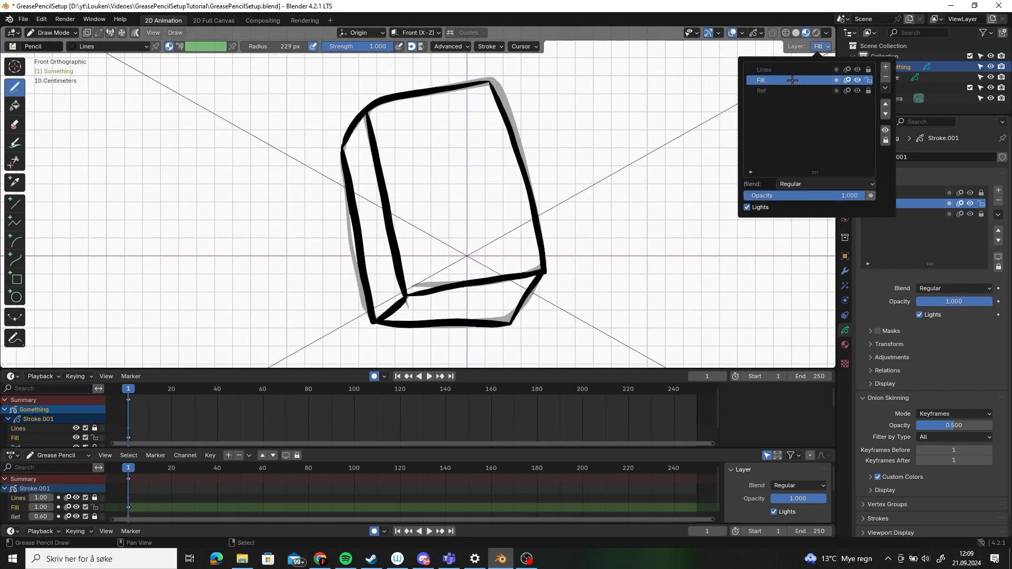
middle_click_drag(482, 115, 511, 147, "shift")
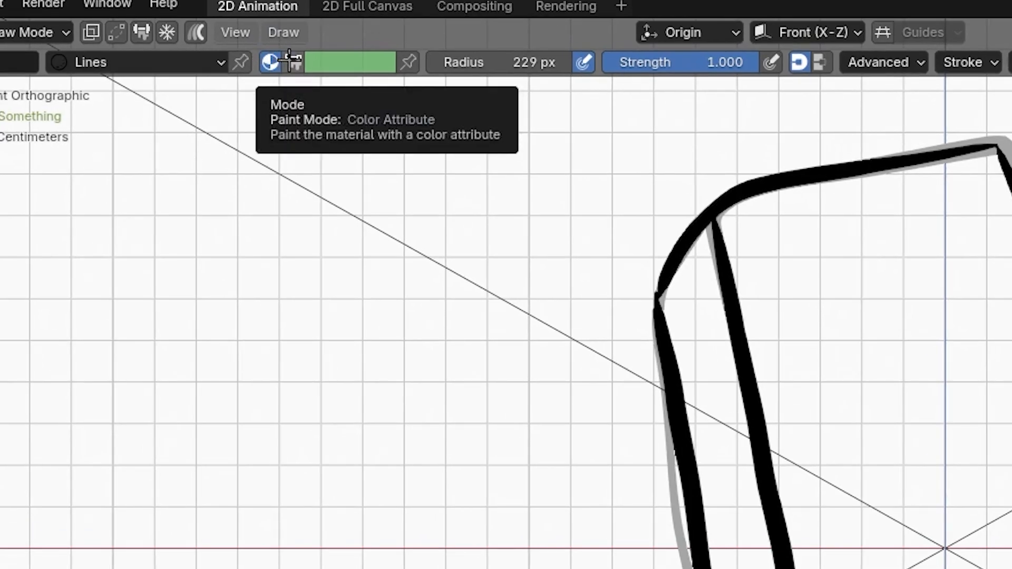
Step: Try green Color Attribute strokes on the Fill layer, undoing them and returning the brush to Material mode
left_click(292, 62)
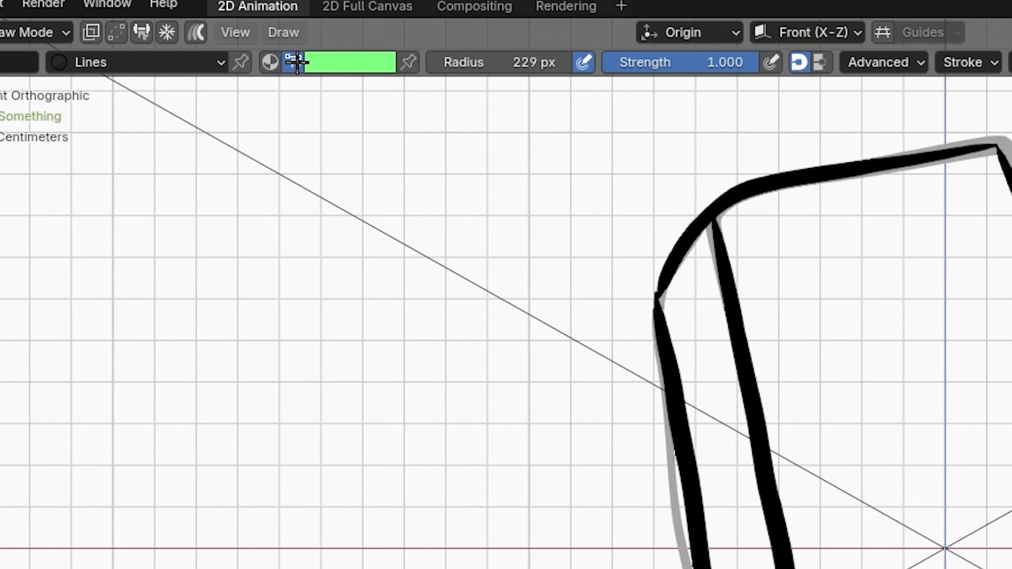
left_click(332, 62)
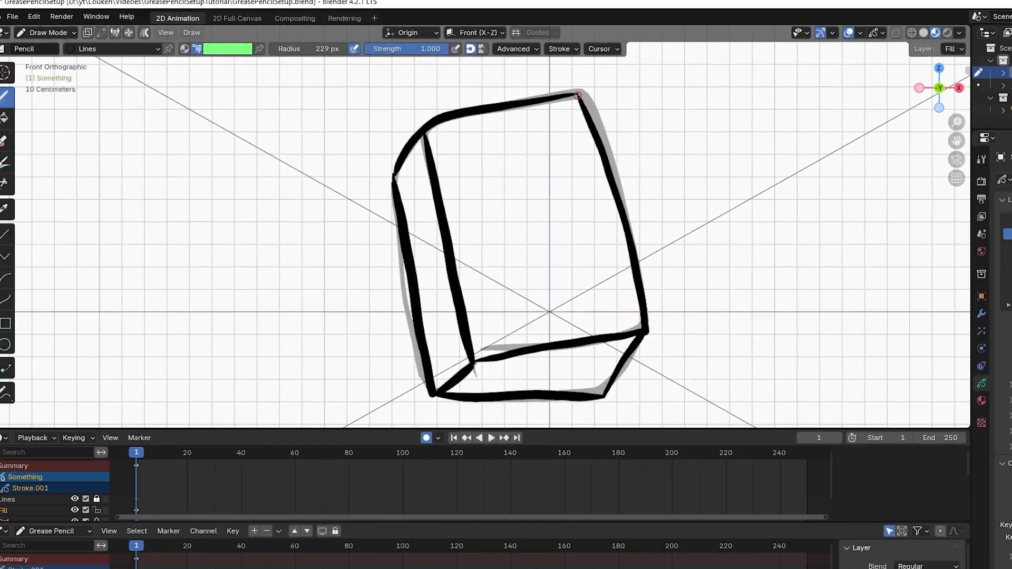
mouse_move(578, 96)
left_mouse_down()
mouse_move(455, 110)
mouse_move(459, 272)
mouse_move(503, 167)
left_mouse_up()
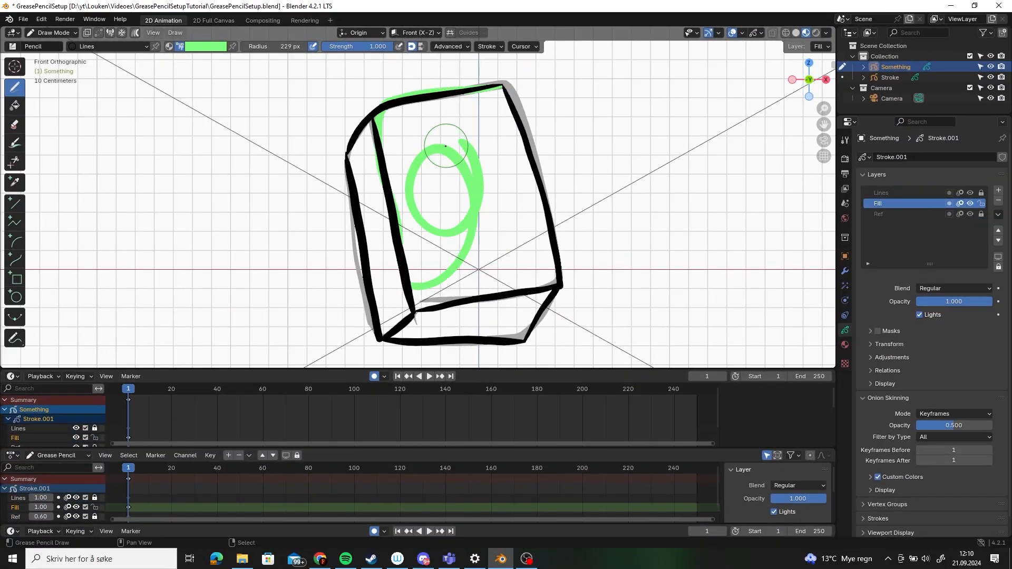
key("ctrl+z")
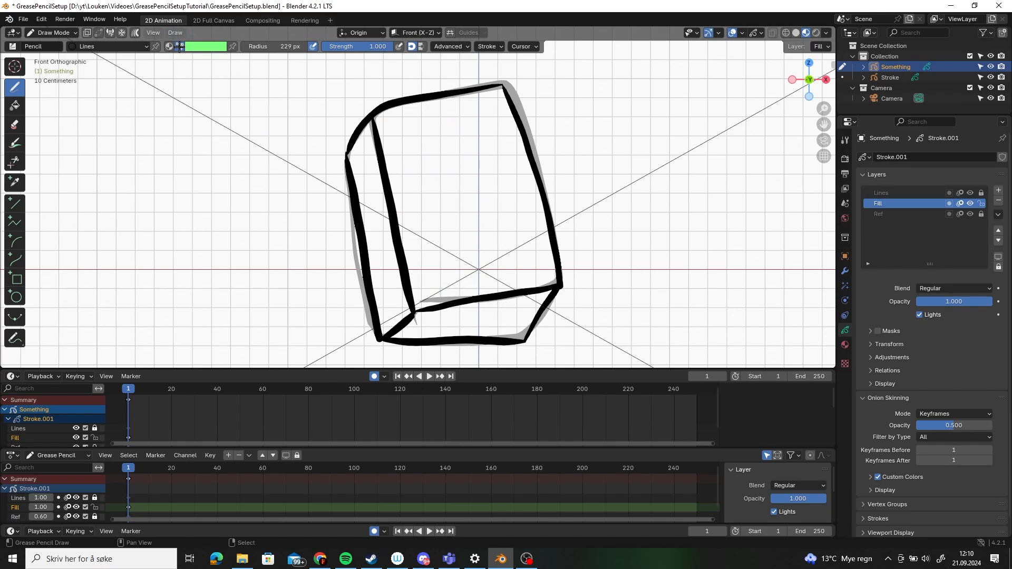
left_click(169, 46)
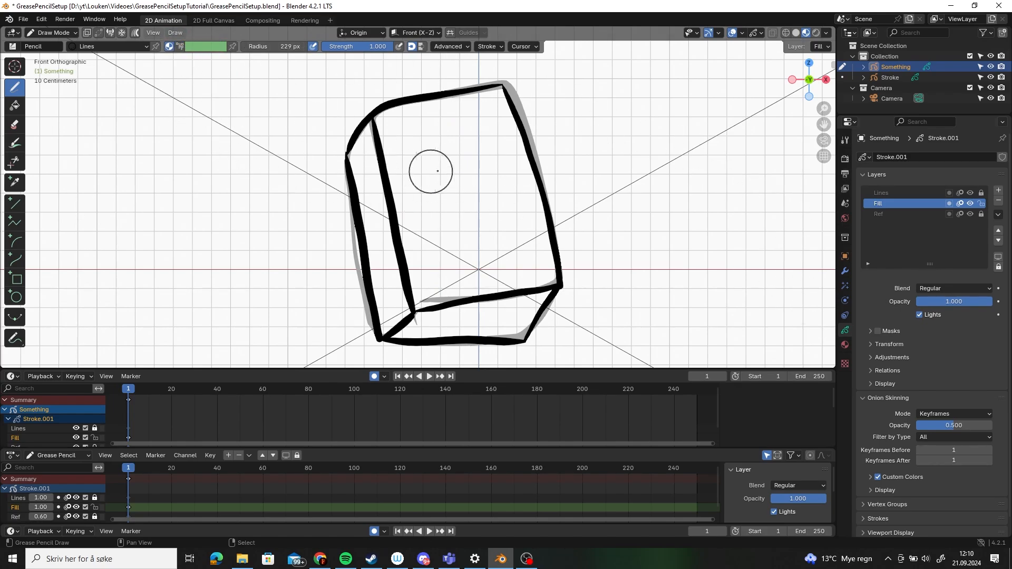
Step: Add a second material slot to the Something object below Lines and create a new material in it
middle_click_drag(499, 187, 498, 174)
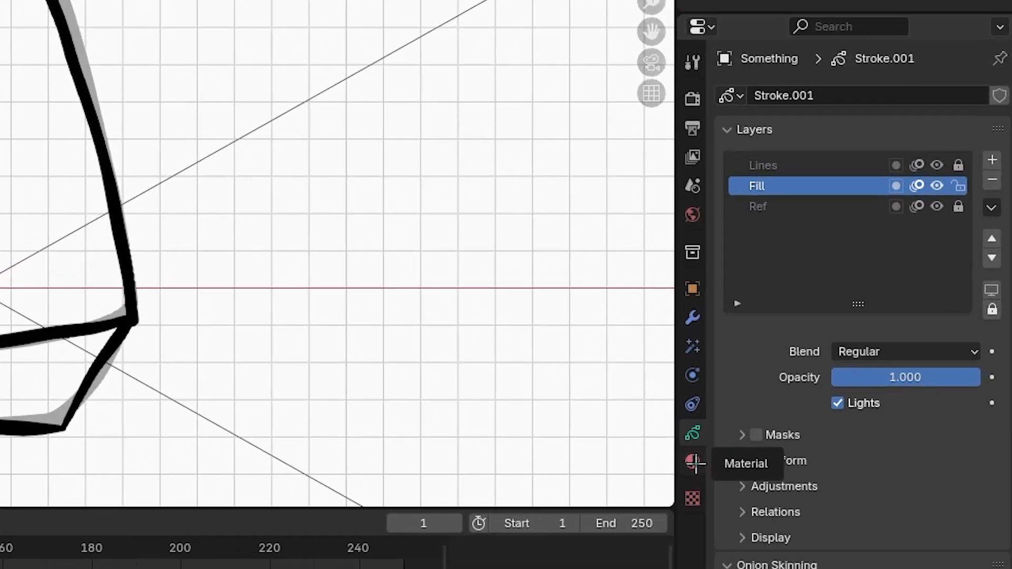
left_click(820, 365)
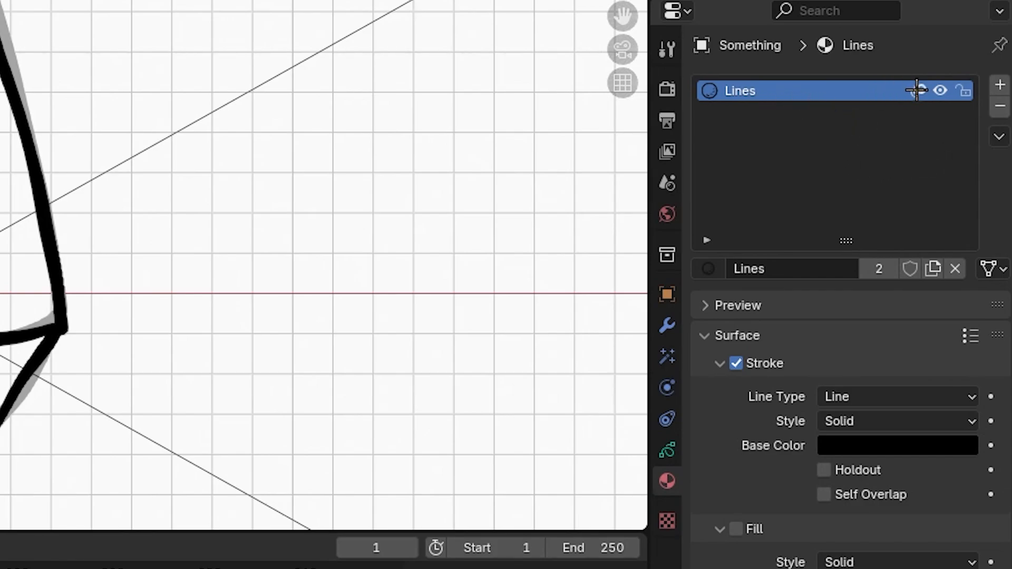
left_click(1000, 84)
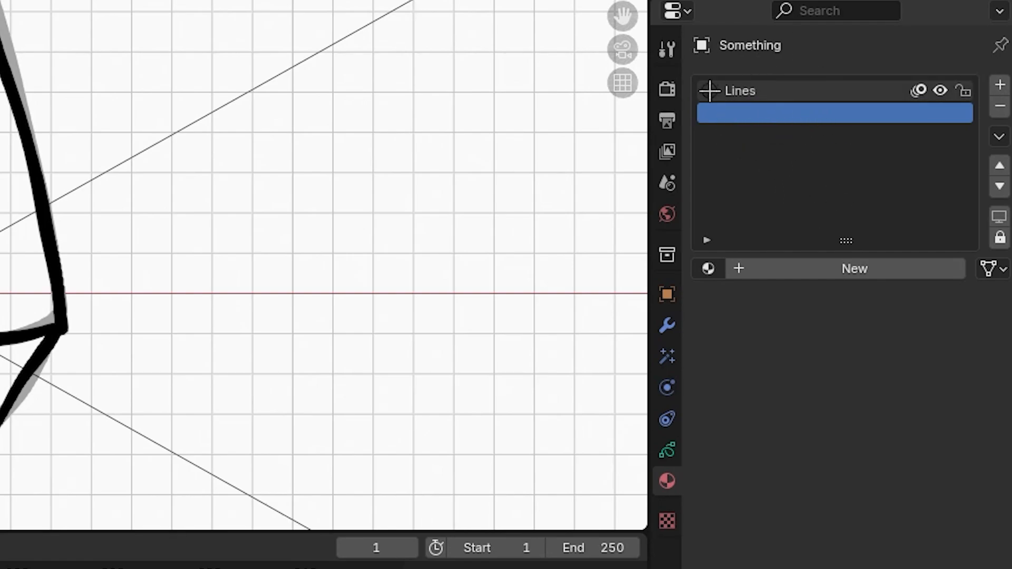
left_click(740, 91)
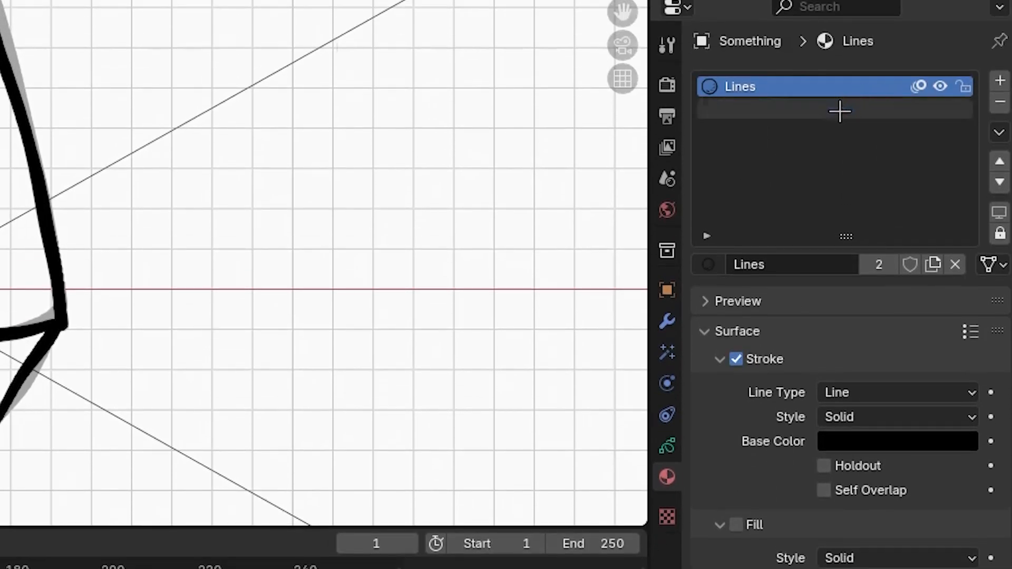
left_click(838, 107)
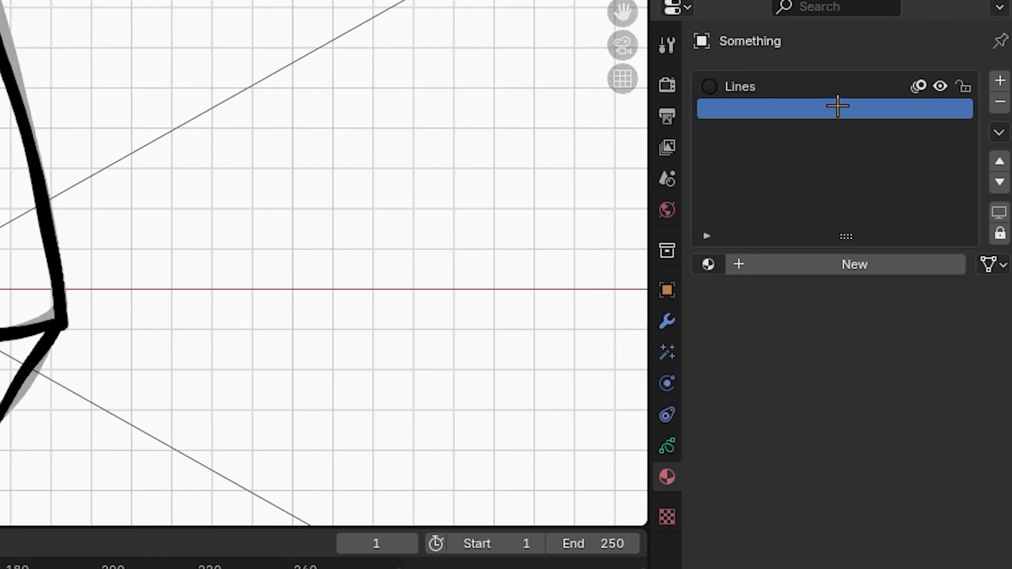
left_click(796, 265)
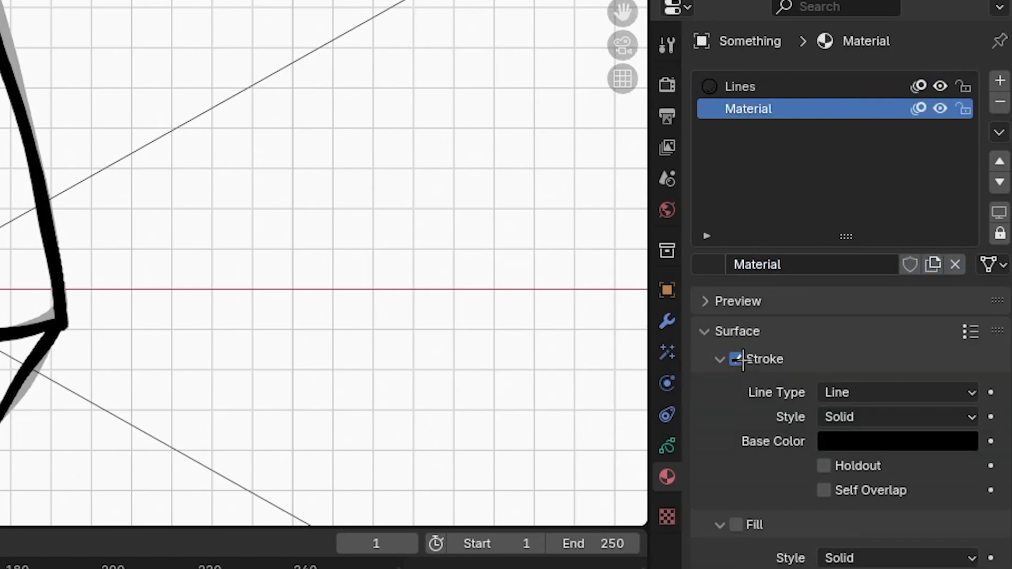
Step: Turn off the stroke of the new material, enable its fill and give the fill a blue base color
left_click(740, 360)
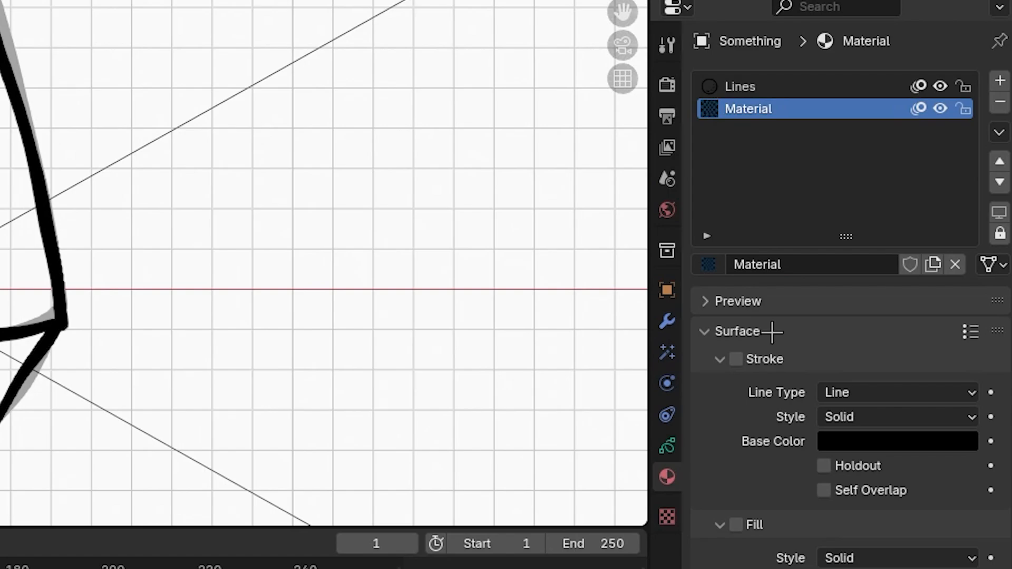
left_click(736, 525)
left_click(889, 568)
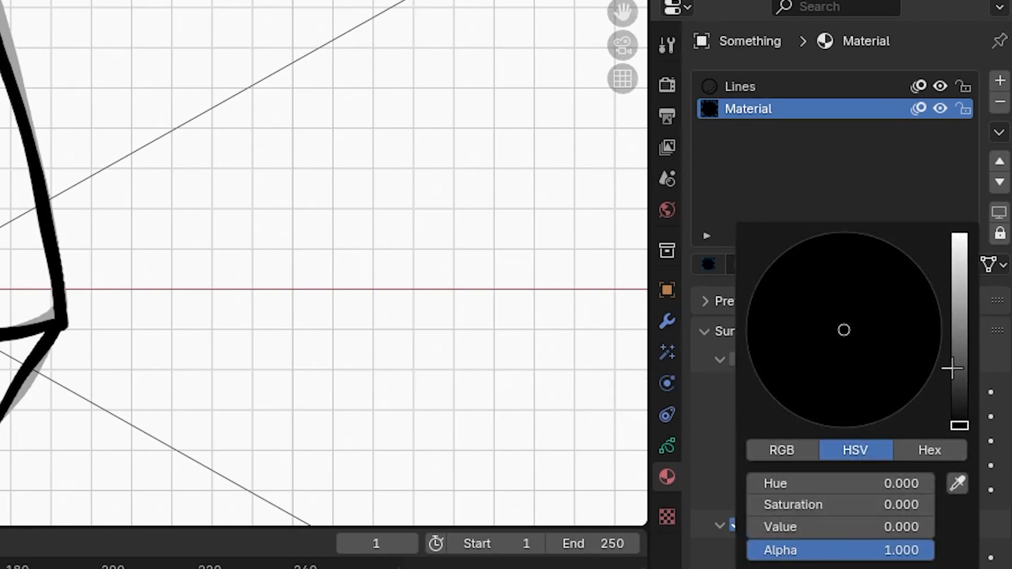
left_click_drag(963, 358, 963, 229)
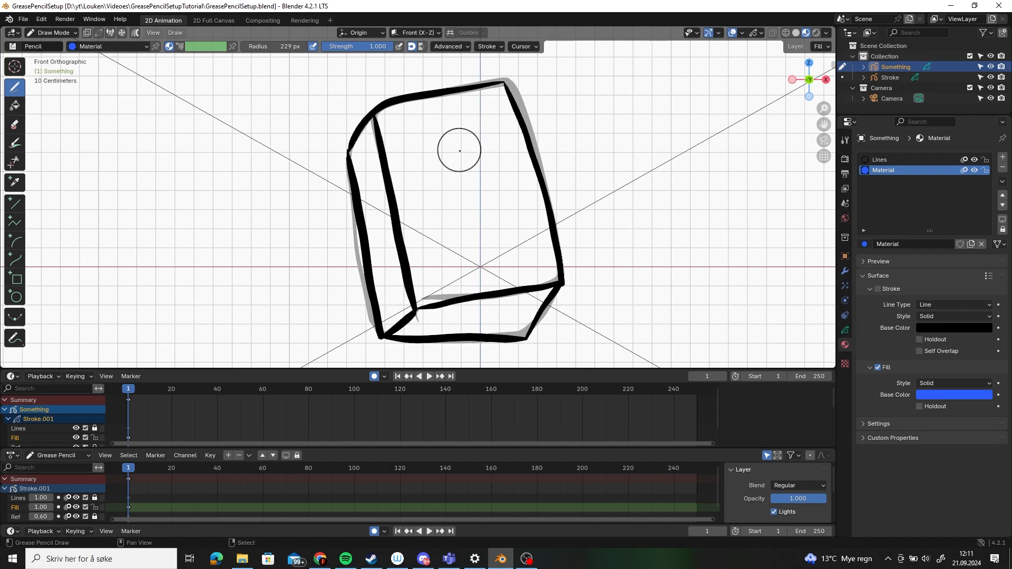
Step: Enlarge the viewport and draw blue fill shapes over all three faces of the block on the Fill layer
key("ctrl+space")
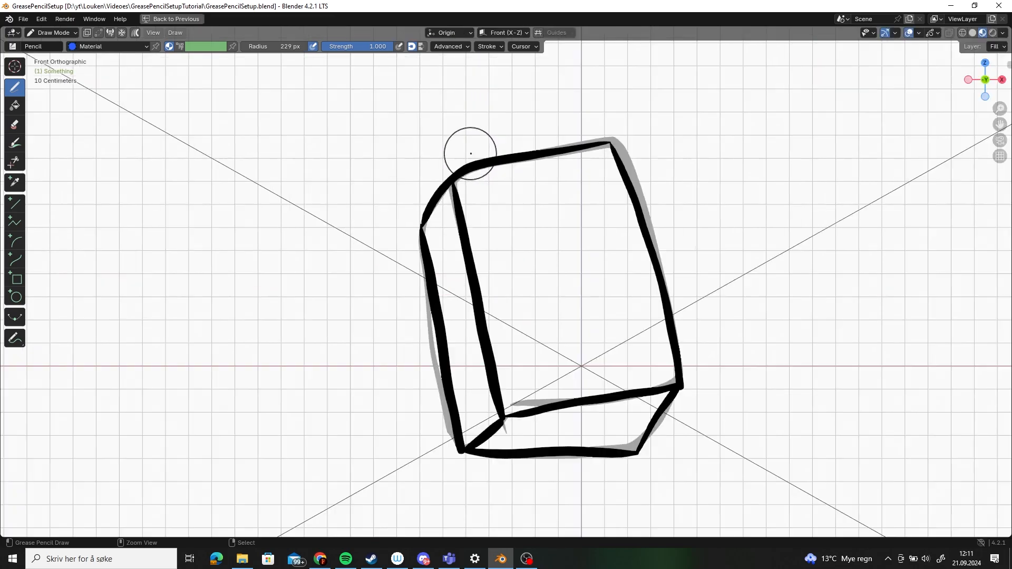
key("ctrl+space")
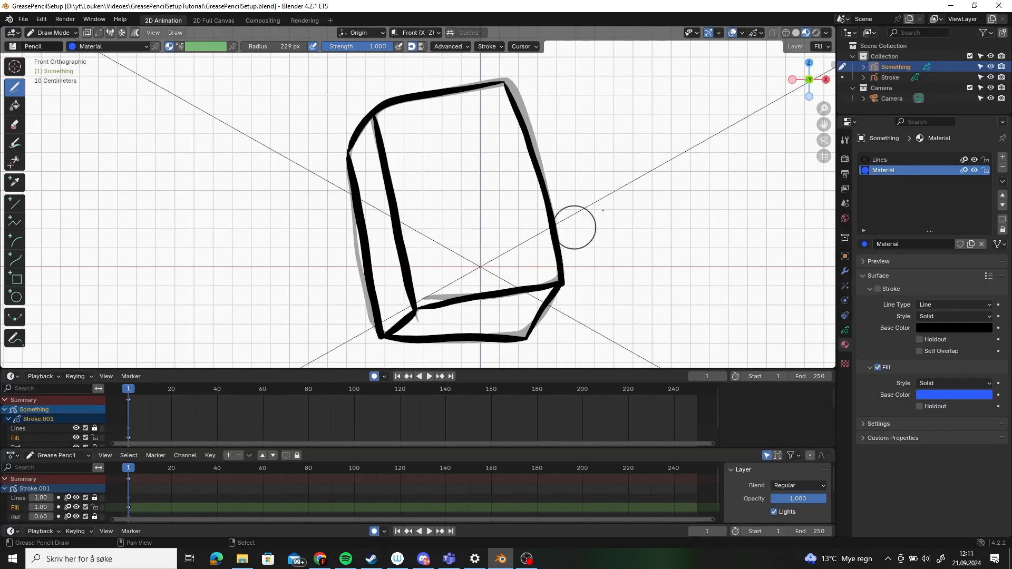
key("ctrl+space")
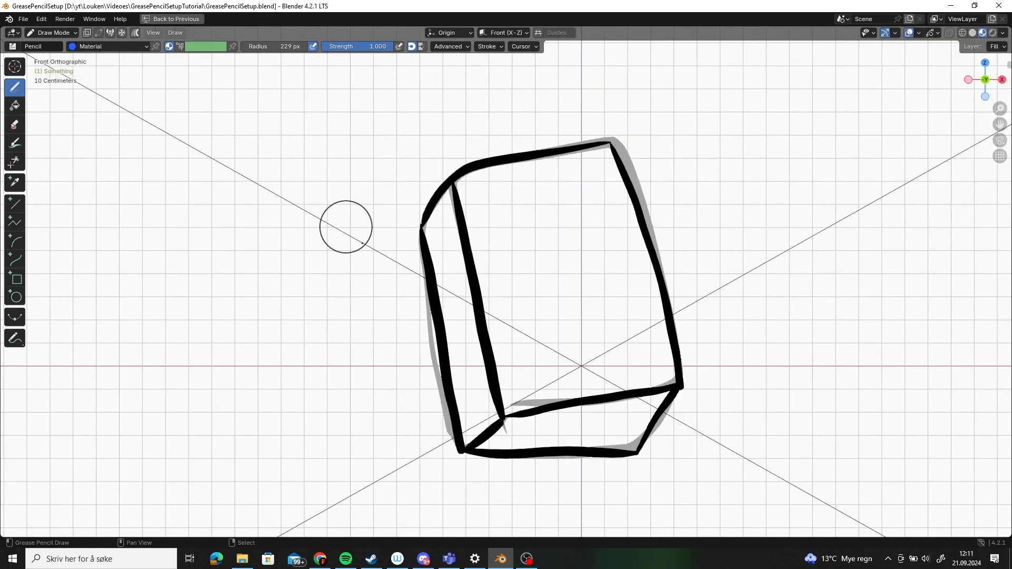
middle_click_drag(543, 152, 519, 128)
key("ctrl+space")
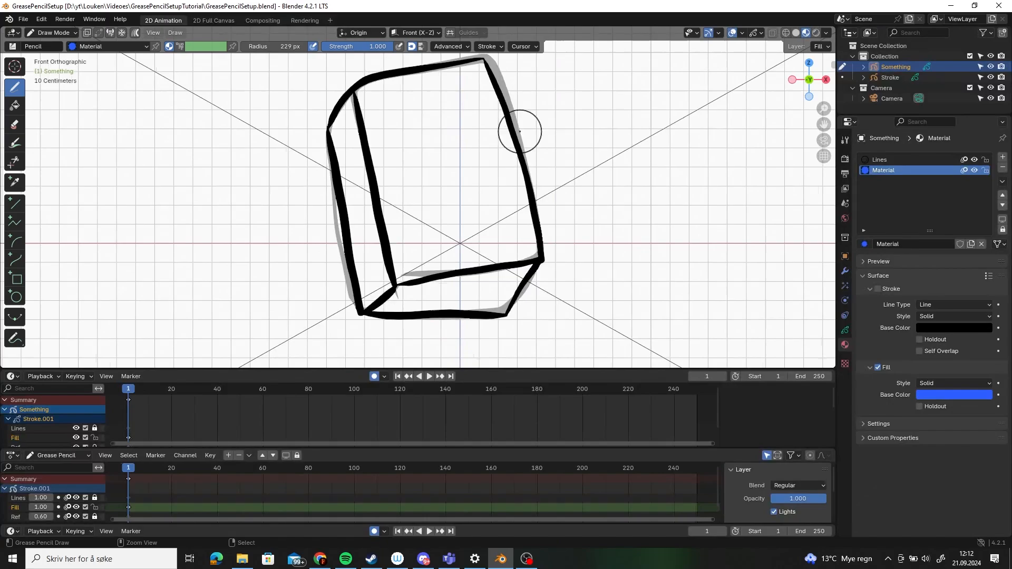
key("ctrl+space")
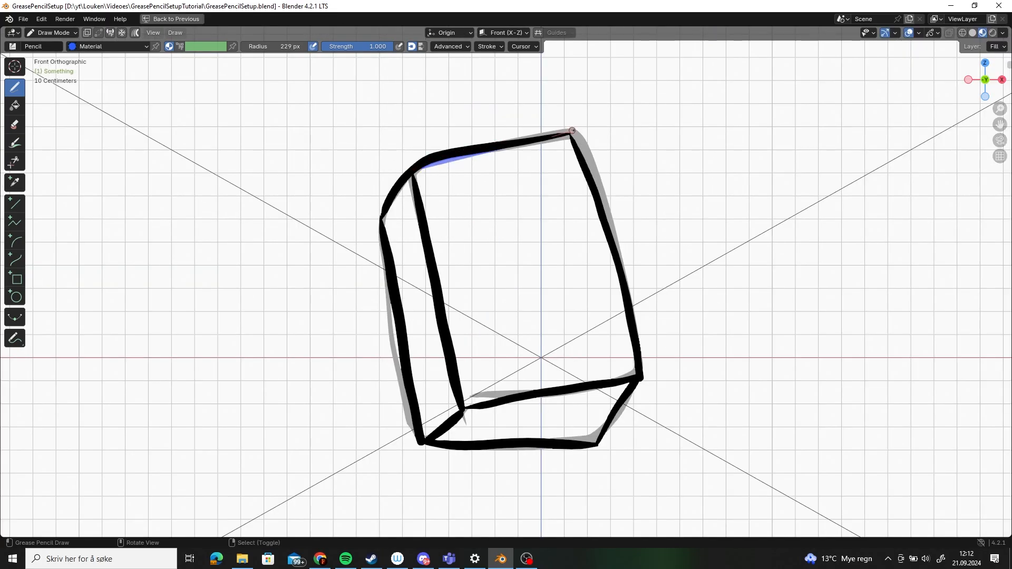
mouse_move(580, 142)
left_mouse_down()
mouse_move(629, 305)
mouse_move(638, 390)
mouse_move(614, 380)
mouse_move(565, 388)
left_mouse_up()
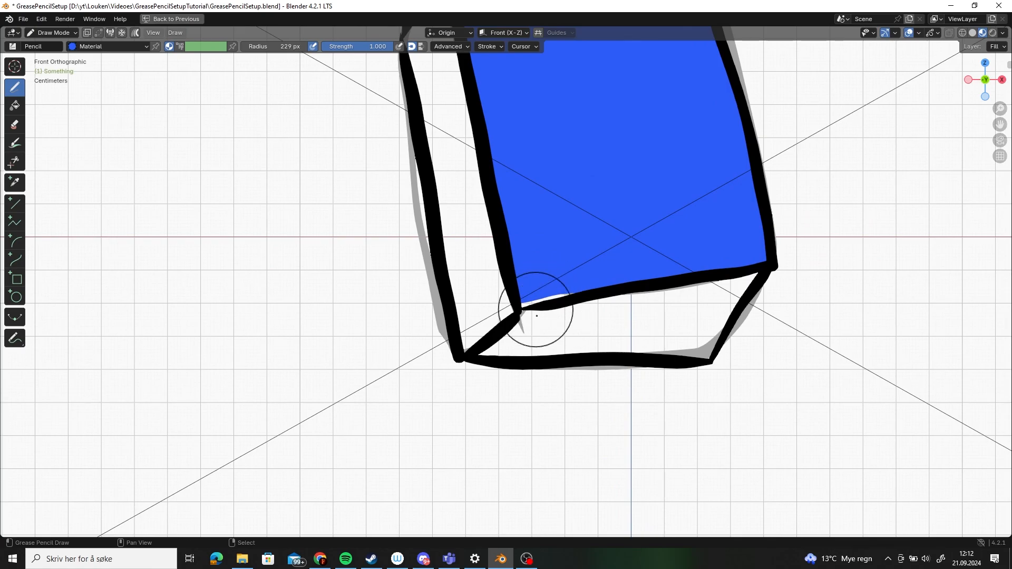
middle_click_drag(532, 232, 542, 292, "shift")
scroll(542, 291, "down", 3)
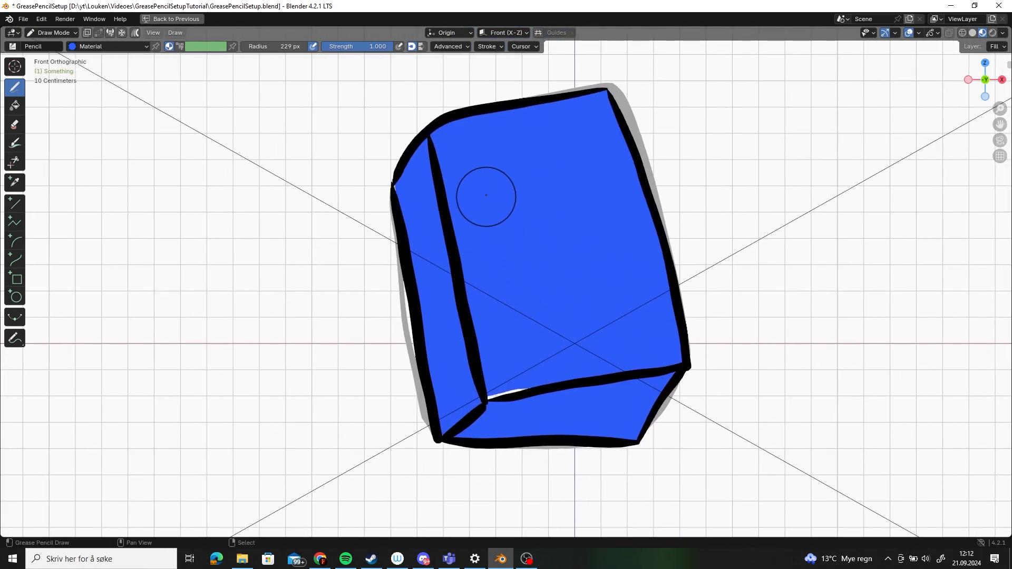
middle_click_drag(505, 170, 506, 179, "shift")
scroll(506, 179, "up", 1)
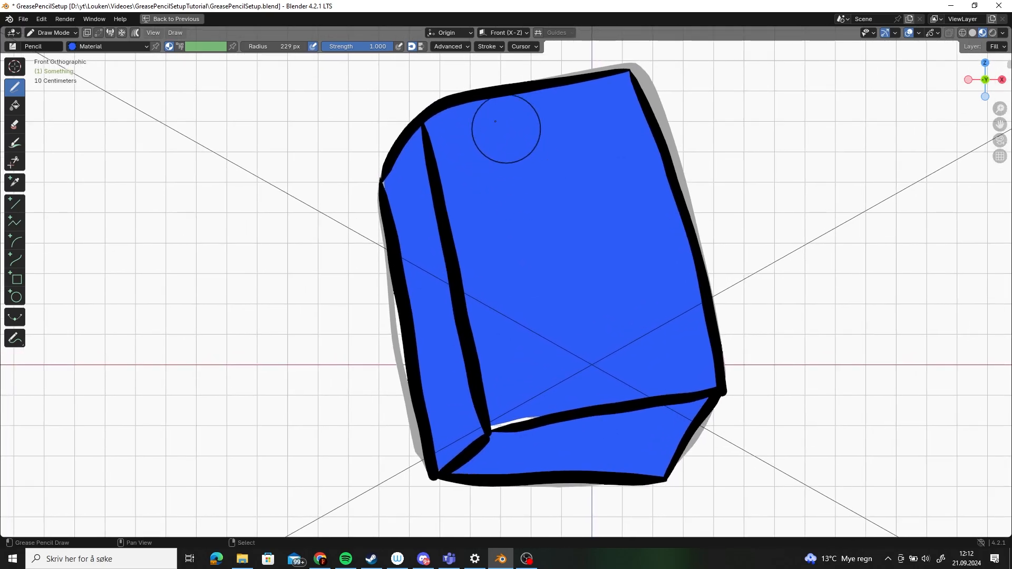
Step: Try moving the fill of the block's large face in Edit Mode with point and stroke selection, and undo the changes
key("Tab")
middle_click_drag(535, 150, 542, 199, "shift")
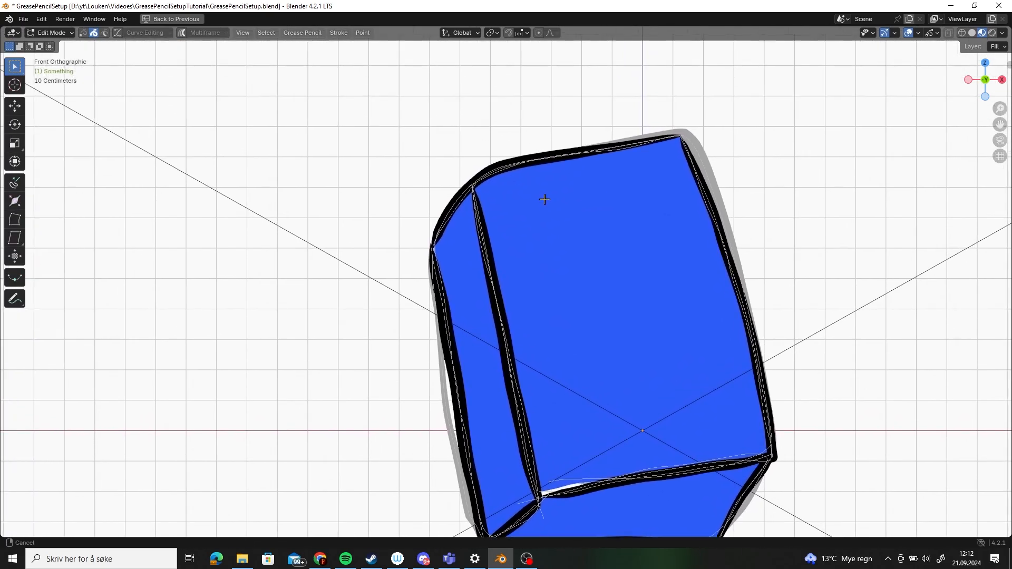
key("1")
right_click(516, 160)
middle_click_drag(536, 162, 515, 119, "shift")
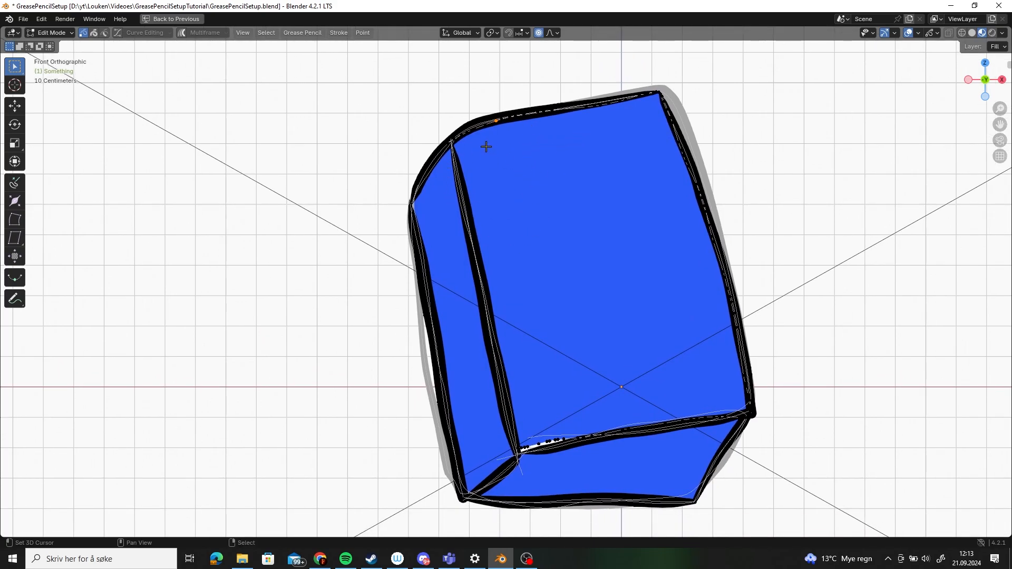
middle_click_drag(486, 147, 511, 199, "shift")
mouse_move(495, 285)
middle_mouse_down("shift")
mouse_move(523, 290)
mouse_move(501, 244)
mouse_move(508, 220)
mouse_move(531, 246)
mouse_move(556, 163)
mouse_move(515, 244)
mouse_move(373, 404)
middle_mouse_up("shift")
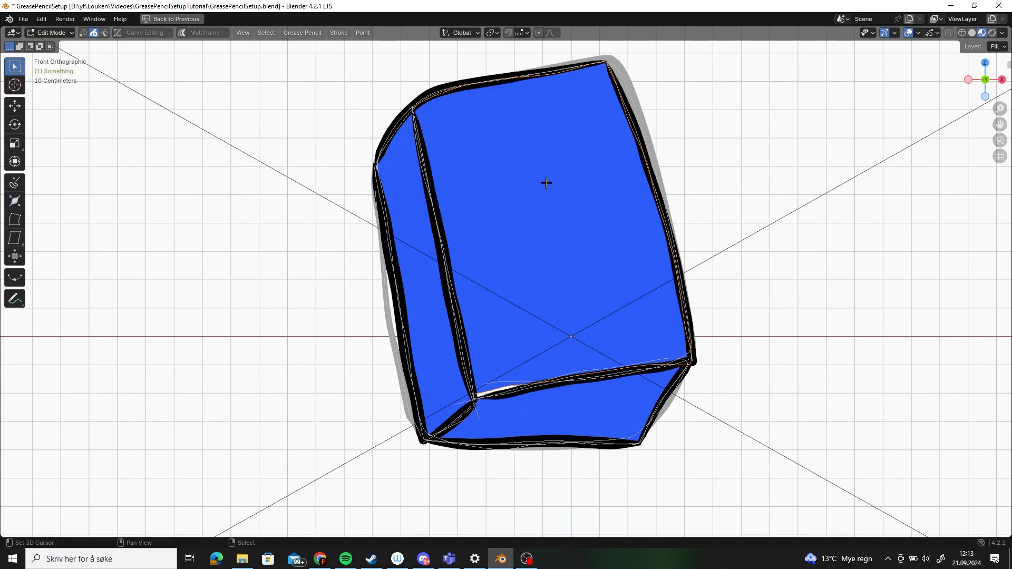
middle_click_drag(547, 183, 524, 262, "ctrl")
middle_click_drag(524, 262, 527, 282)
key("g")
left_click(531, 264)
key("ctrl+z")
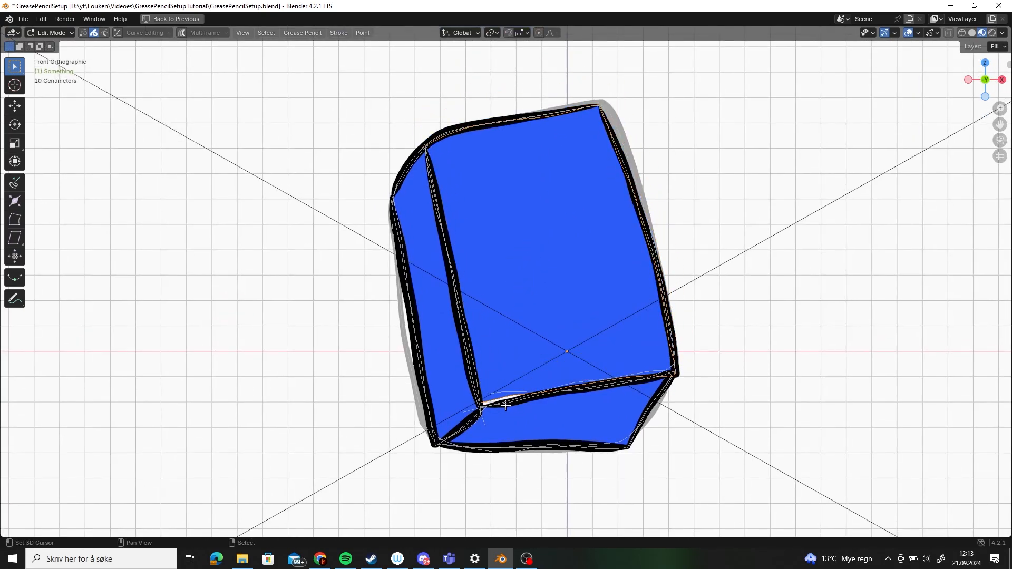
Step: Enlarge the Sculpt Mode brush and push the large face's fill edge under the black outline to close the white gap
middle_click_drag(499, 407, 528, 301, "ctrl")
middle_click_drag(529, 301, 540, 203)
key("ctrl+Tab")
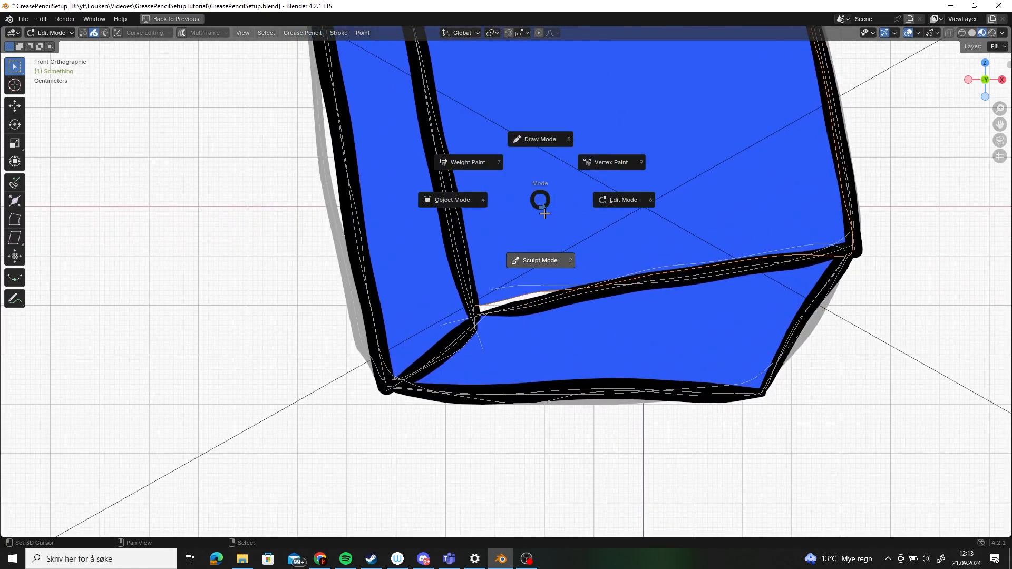
left_click(545, 248)
key("1")
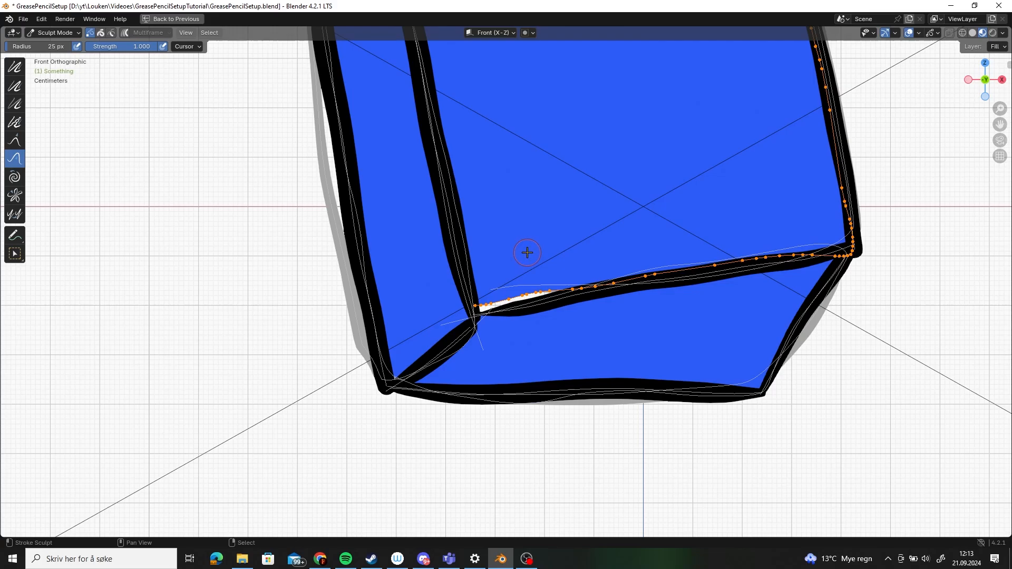
key("1")
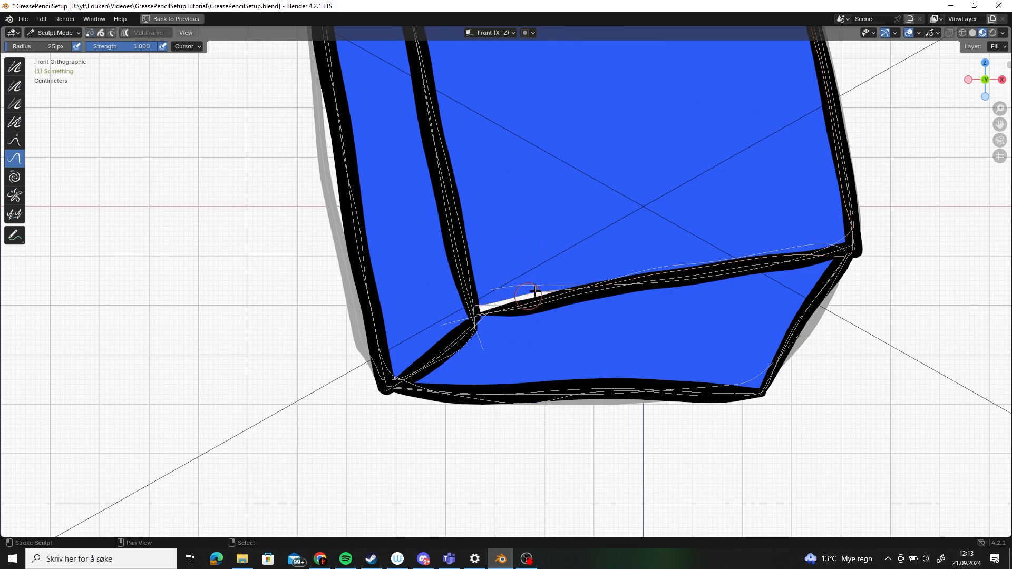
key("1")
key("f")
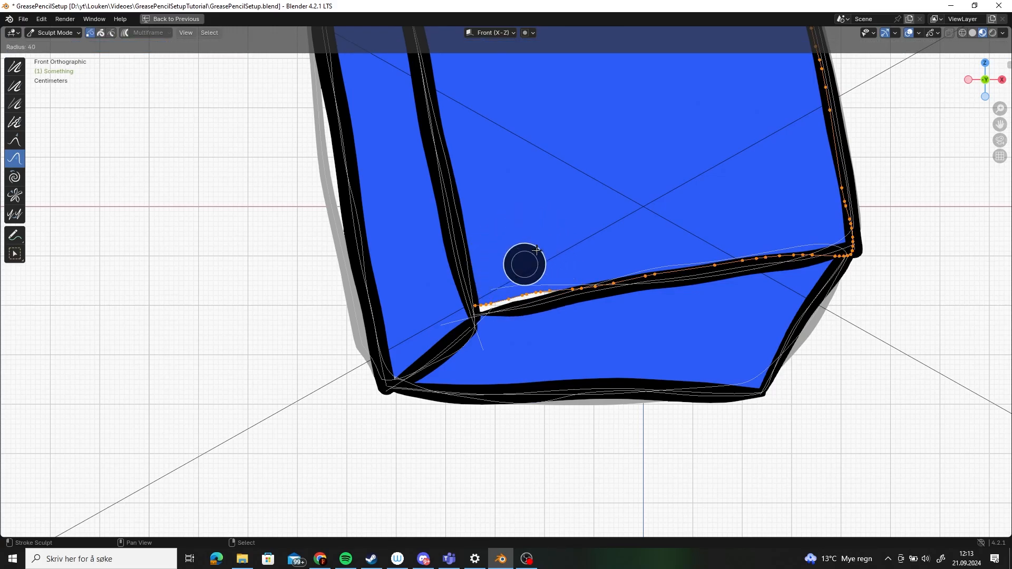
left_click(553, 244)
left_click_drag(546, 259, 538, 305)
mouse_move(499, 262)
left_mouse_down()
mouse_move(478, 284)
mouse_move(481, 311)
left_mouse_up()
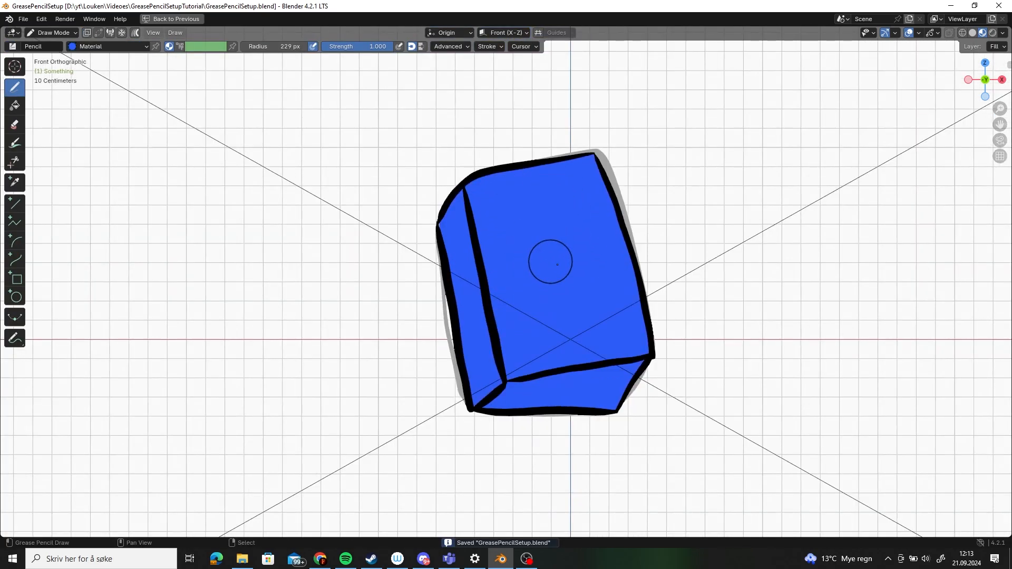
Step: Return the Something object to Draw Mode and hide its Ref layer
middle_click_drag(556, 158, 531, 192, "shift")
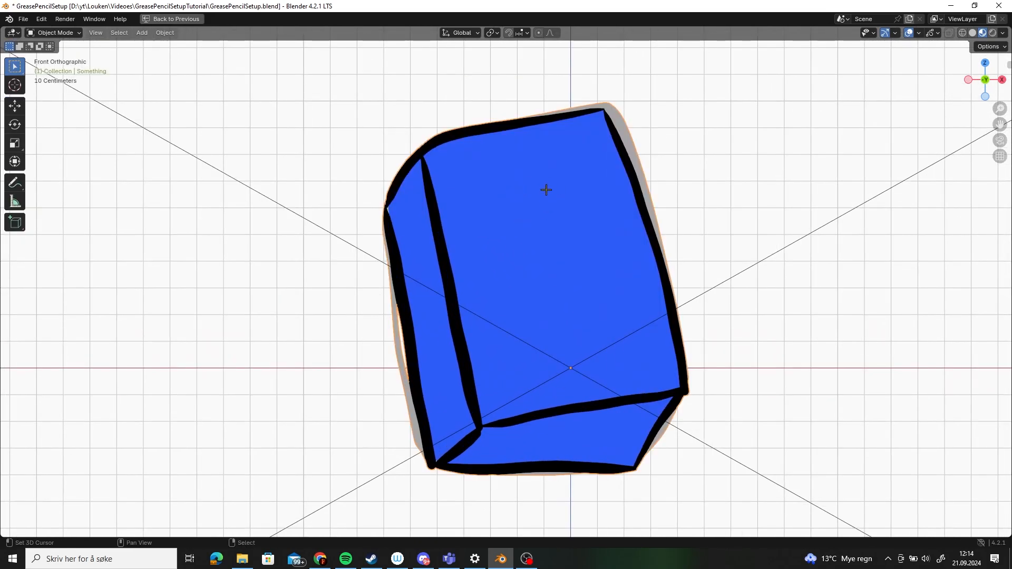
middle_click_drag(544, 190, 508, 203, "shift")
key("ctrl+Tab")
left_click(525, 166)
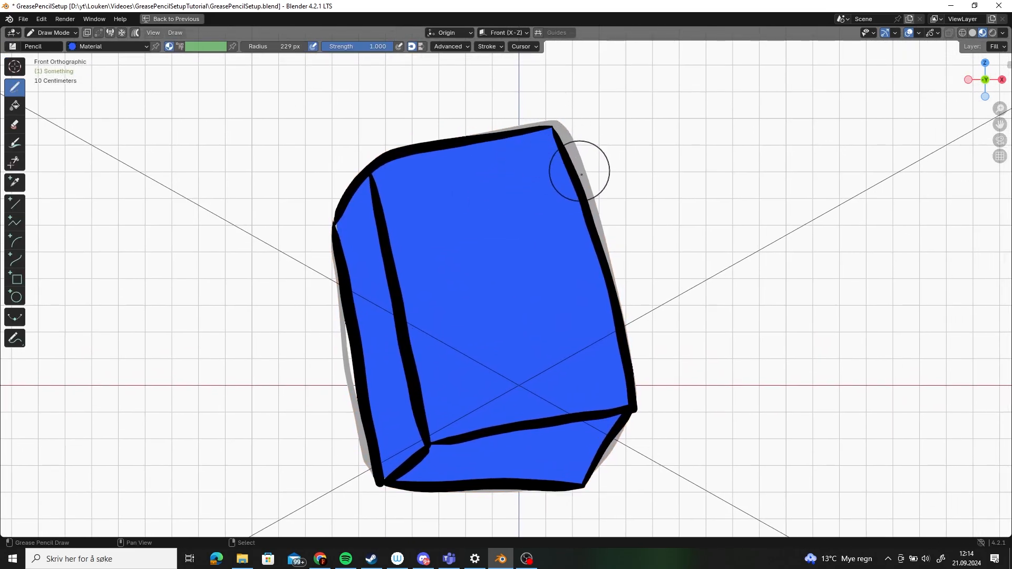
left_click(997, 46)
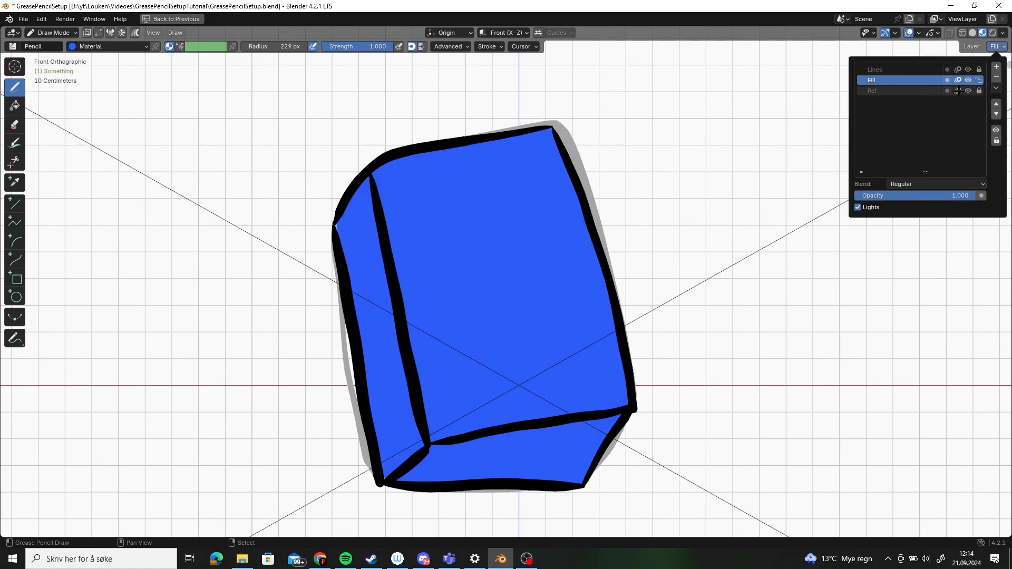
left_click(968, 91)
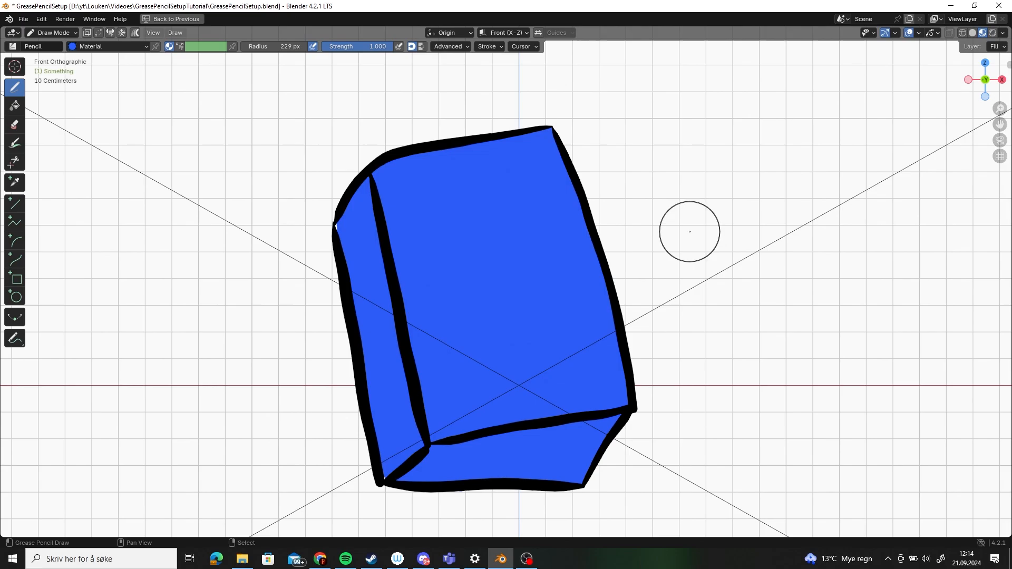
Step: Save the file from Object Mode and render the current frame as an image
key("ctrl+Tab")
middle_click_drag(694, 171, 564, 200, "ctrl")
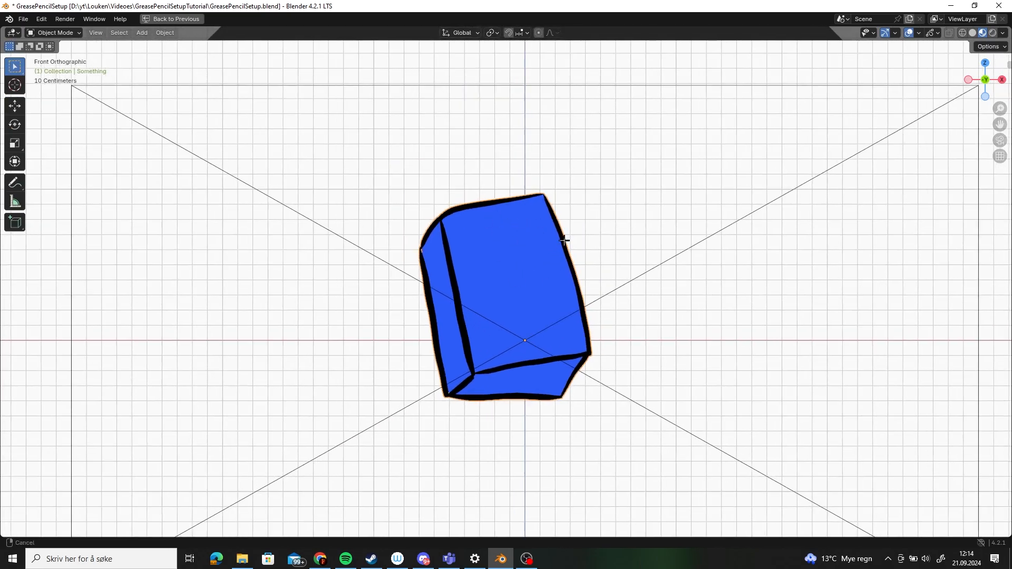
scroll(559, 226, "down", 2)
key("ctrl+s")
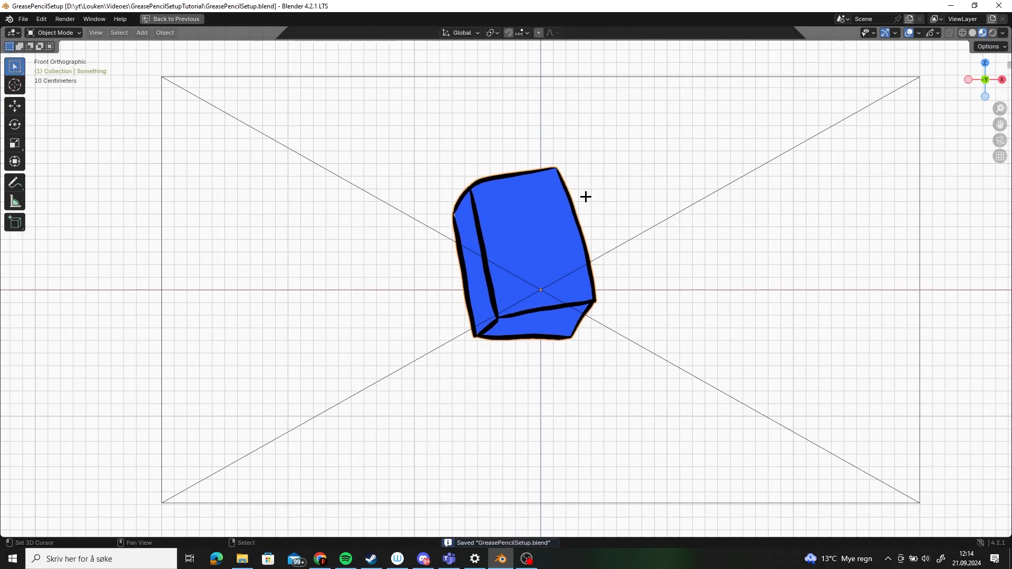
key("F12")
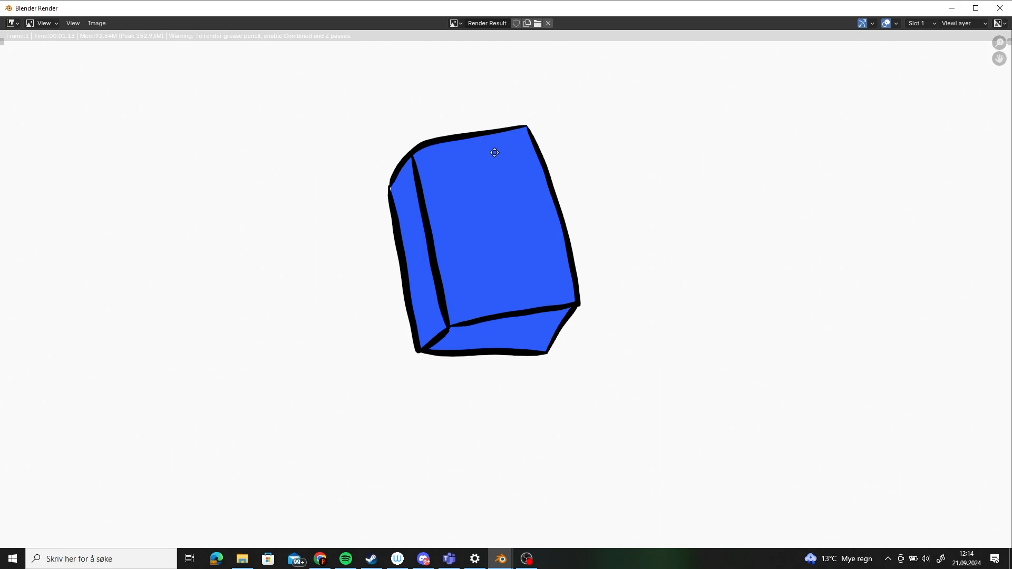